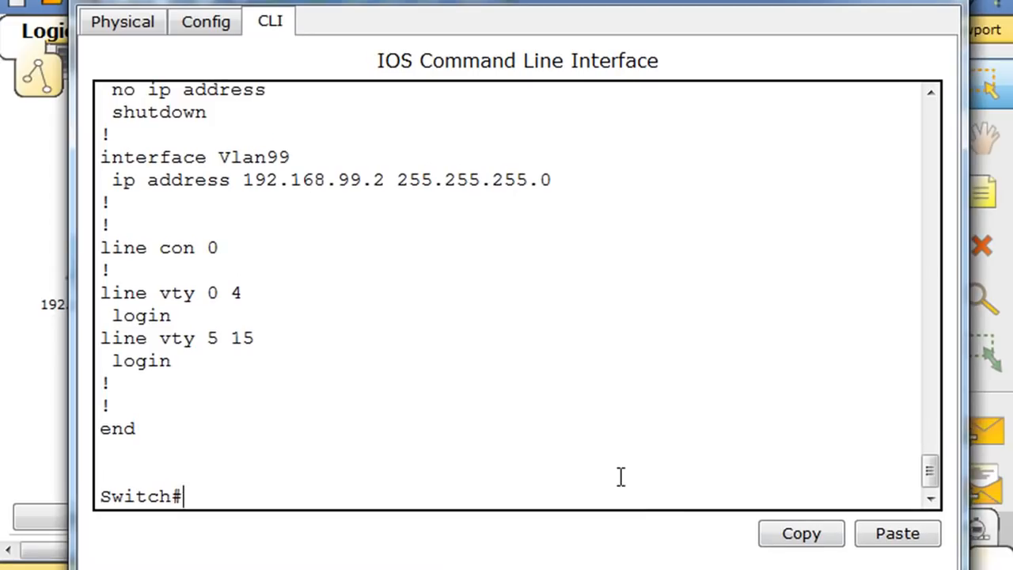
- In global configuration, give line vty 0 15 a password and enable login
text(f t)
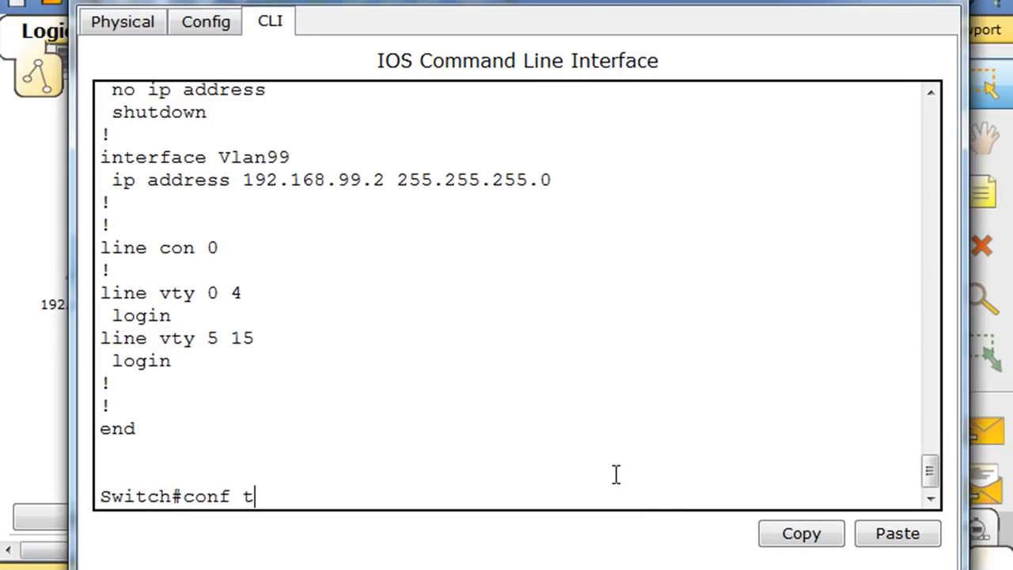
key(Return)
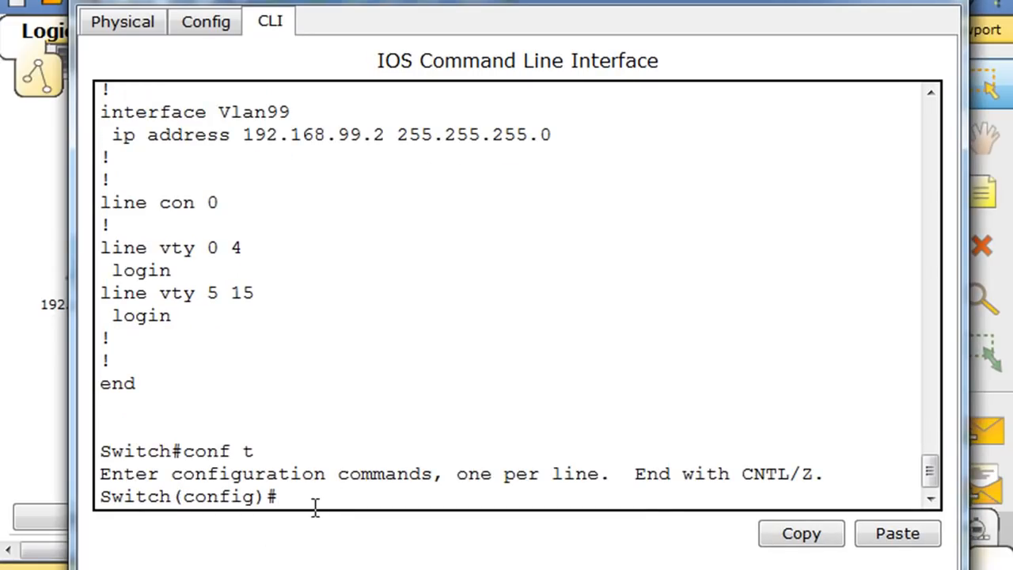
text(line vty 0 15)
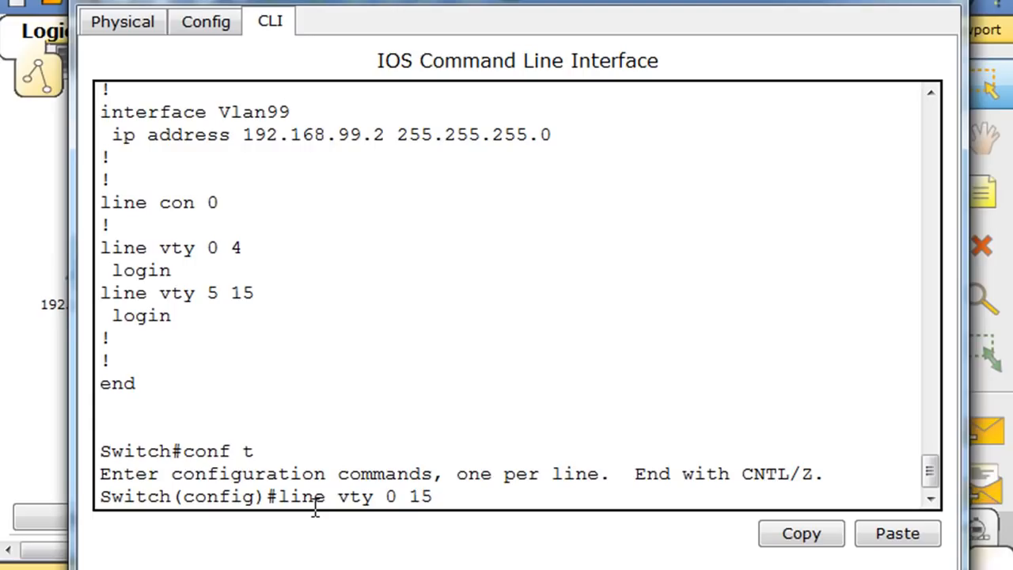
key(Return)
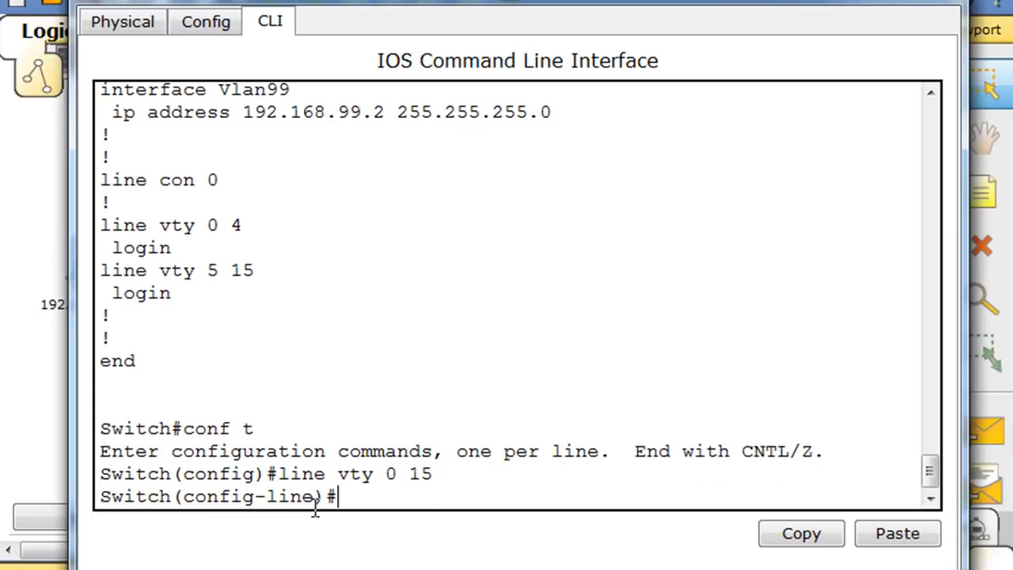
text(password cisco)
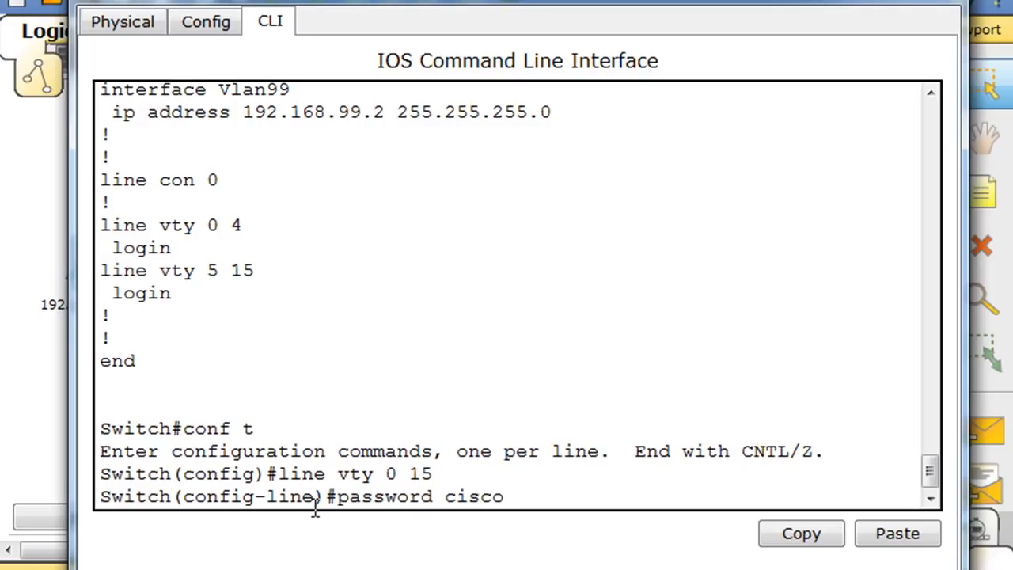
key(Return)
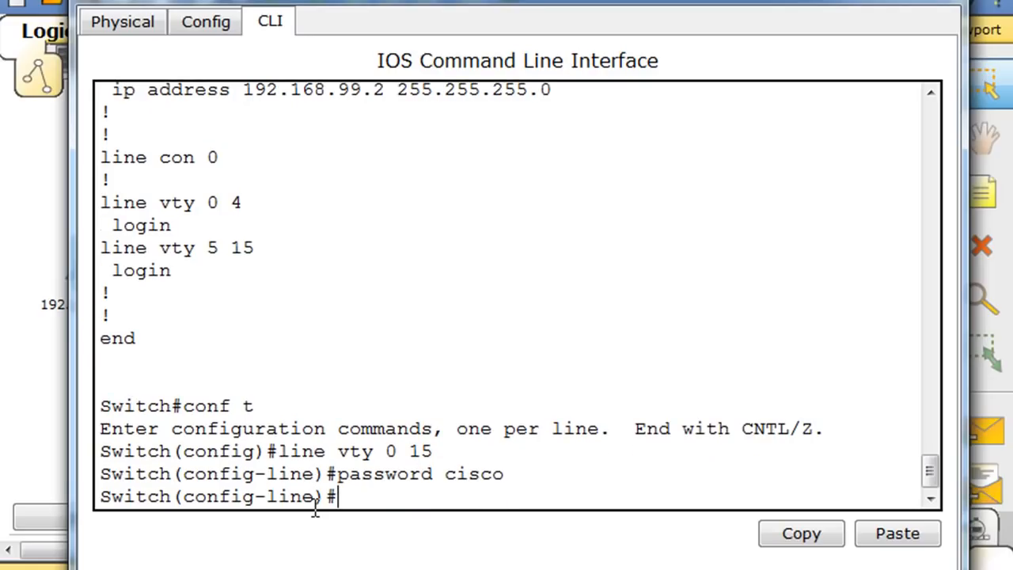
text(login)
key(Return)
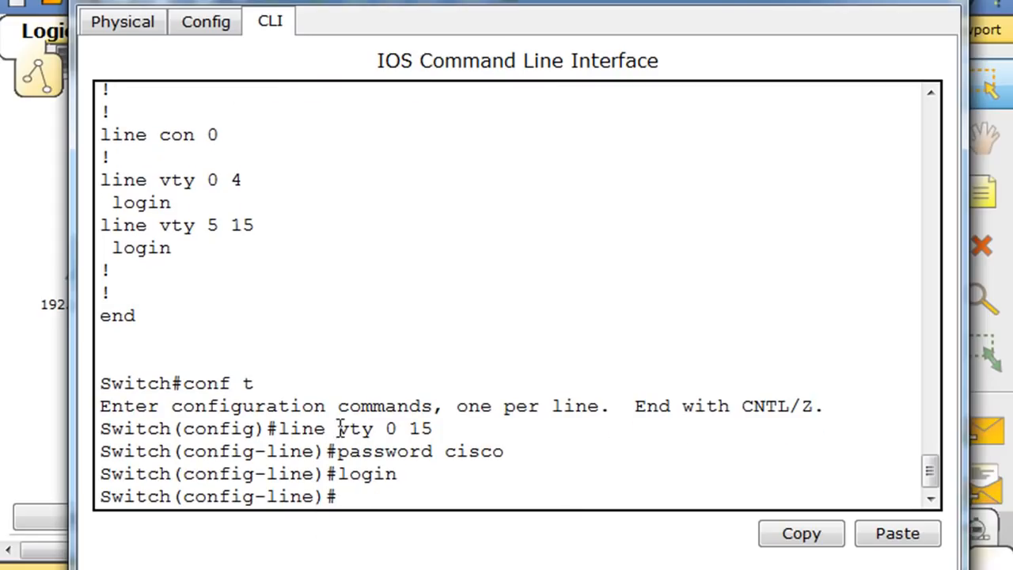
drag(339, 428, 433, 428)
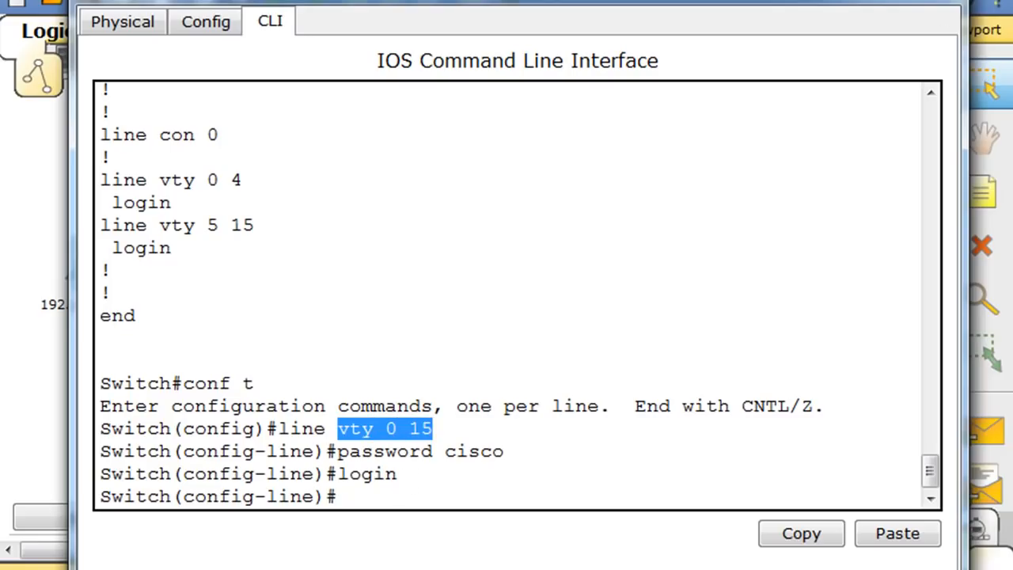
- Open the Command Prompt on the 192.168.99.100 PC
click(864, 2)
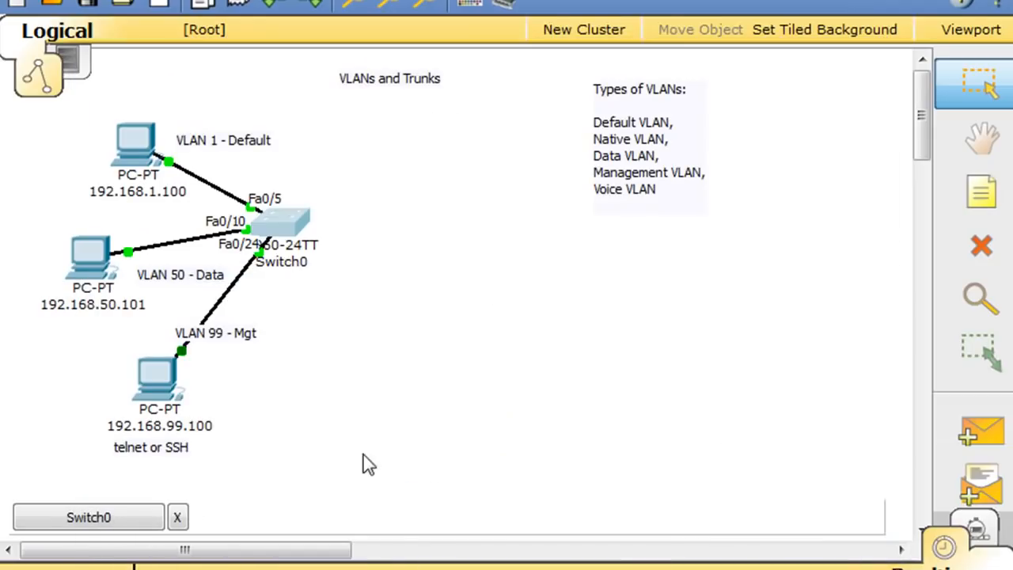
click(149, 379)
drag(65, 35, 568, 6)
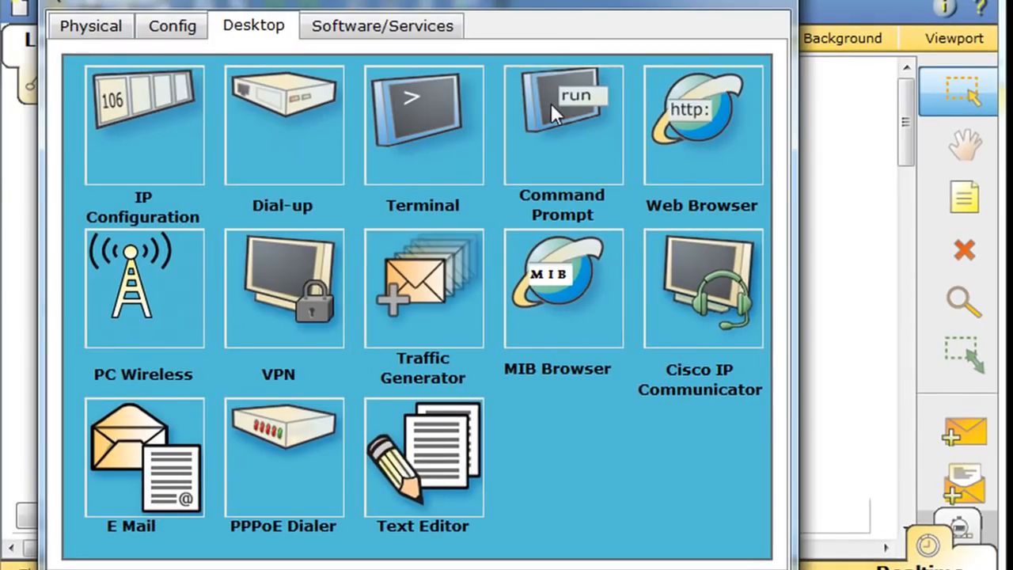
click(551, 103)
- Telnet to 192.168.99.2, log in, and try enable, which reports no password set
key(Up)
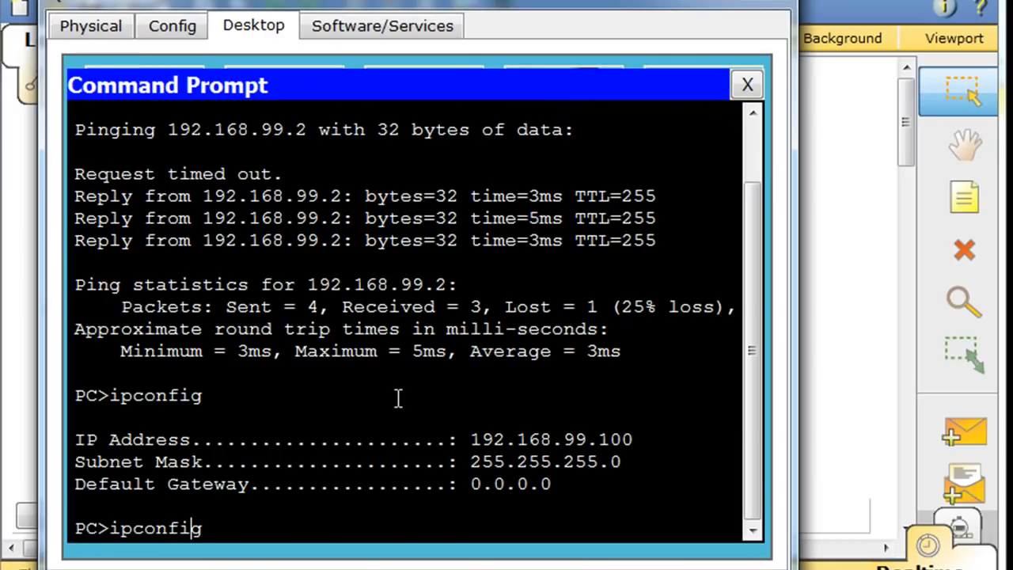
key(Up)
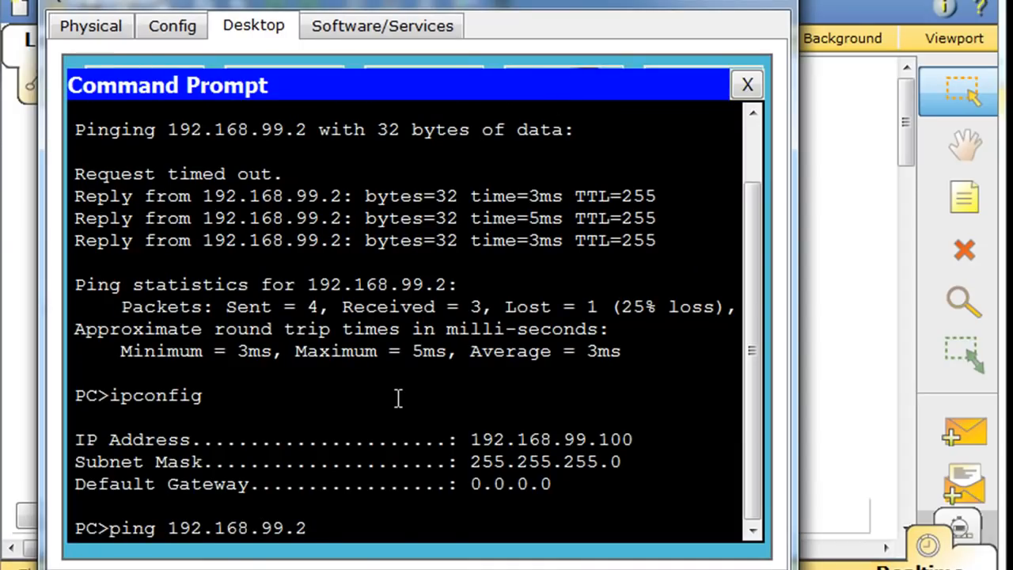
key(Left)
key(Left)
key(Left)
key(Left)
key(Left)
key(Left)
key(Left)
key(Left)
key(Left)
key(Left)
key(Left)
key(Left)
key(Left)
key(BackSpace)
key(BackSpace)
key(BackSpace)
key(BackSpace)
text(telnet)
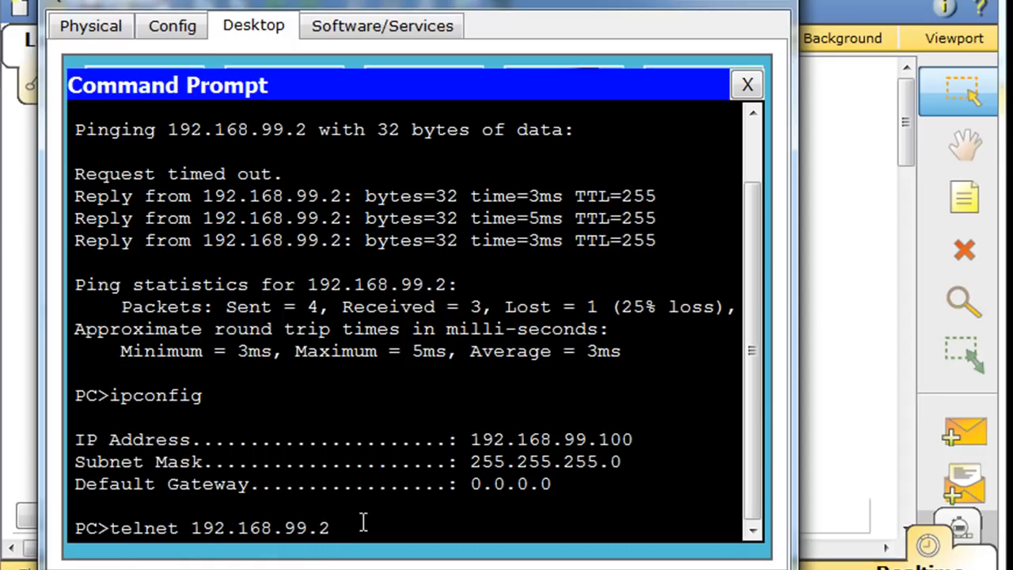
key(Return)
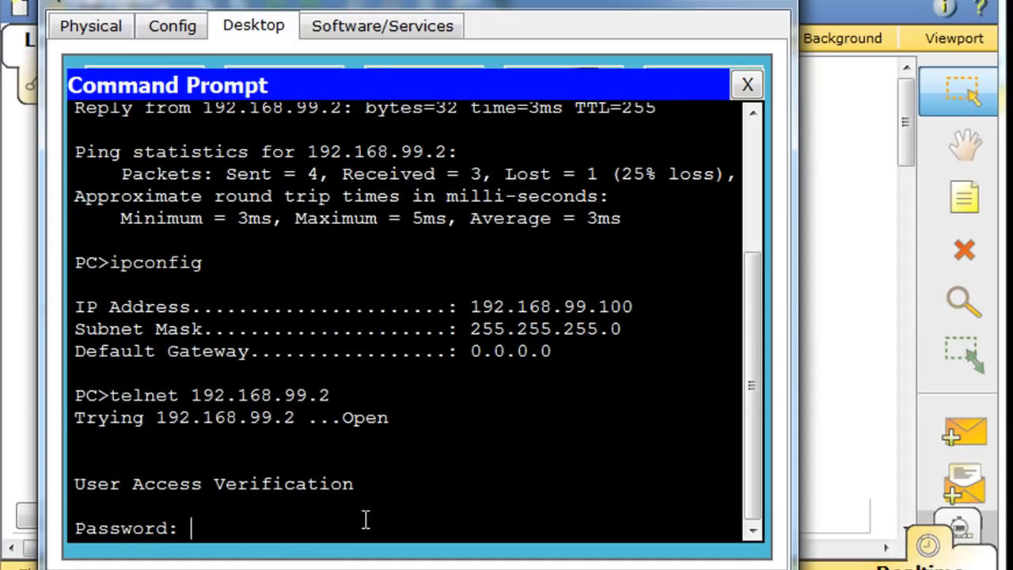
key(Return)
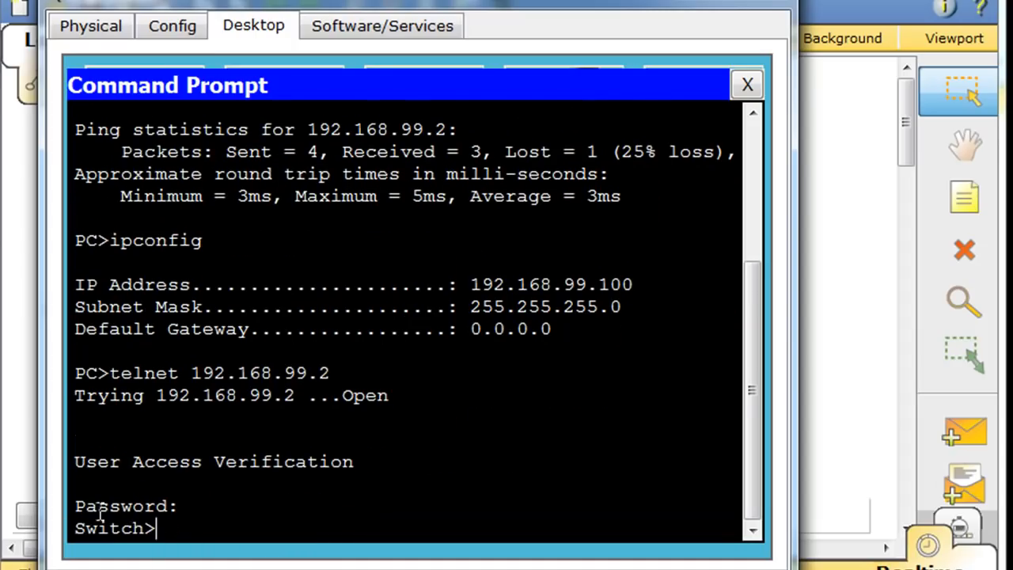
text(en)
key(Return)
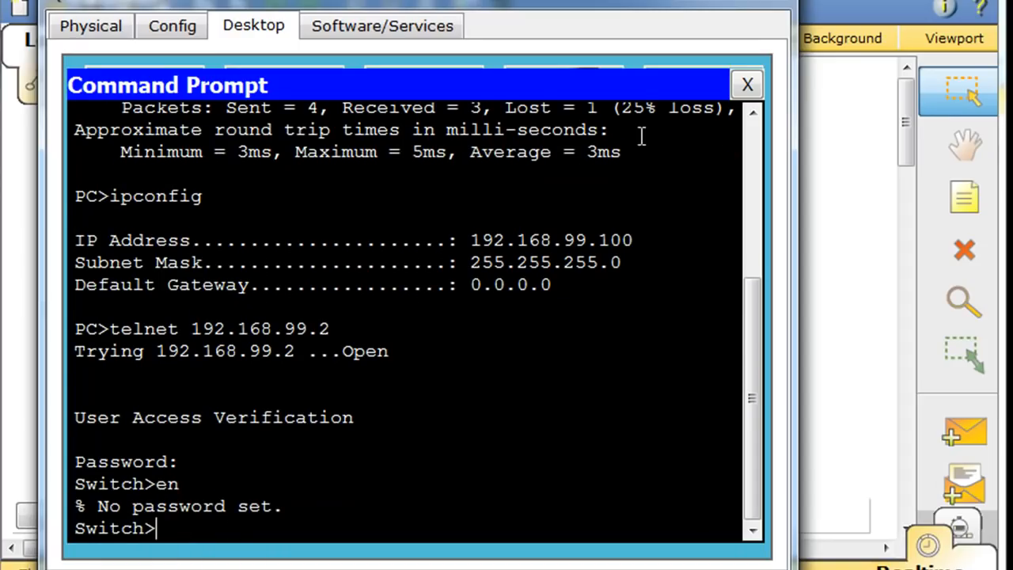
click(759, 4)
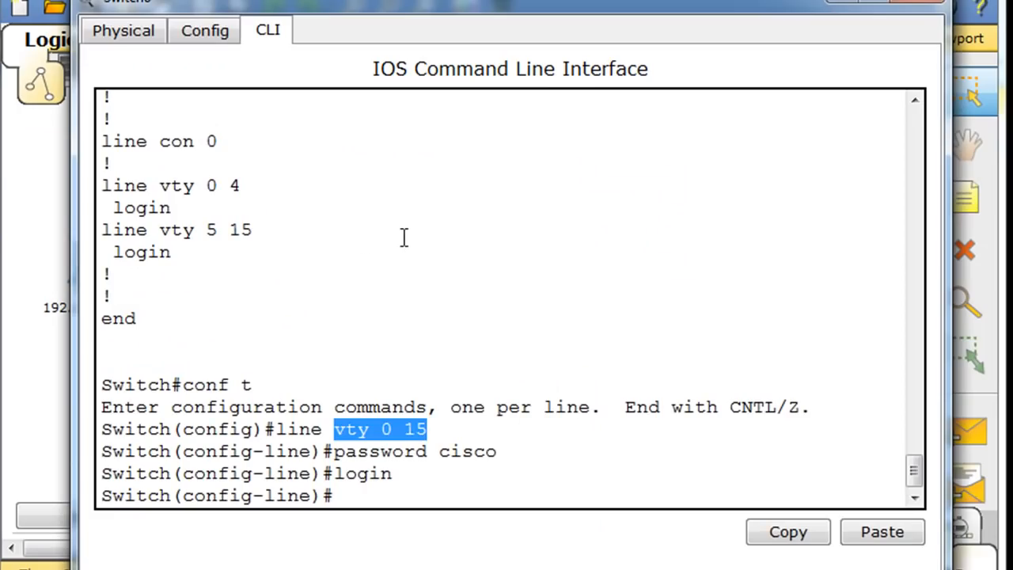
- Exit with end, re-enter conf t, and set an enable secret on the switch
click(346, 497)
text(end)
key(Return)
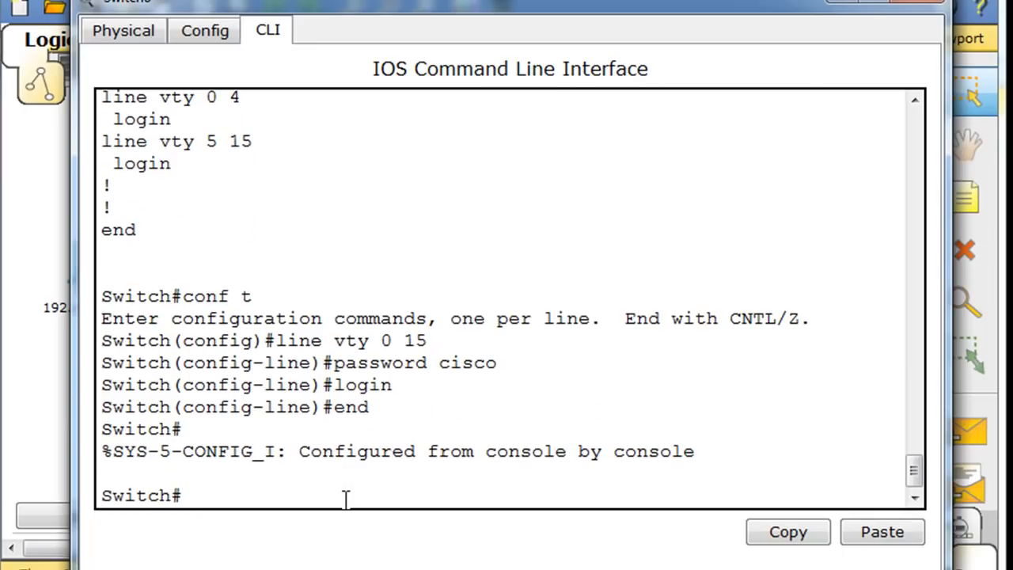
text(conf t)
key(Return)
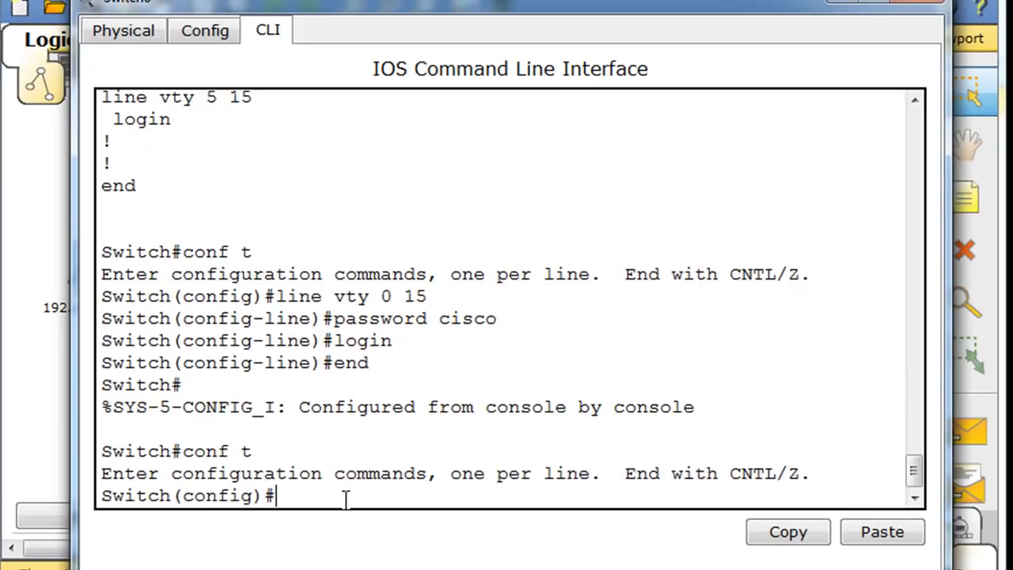
text(enable secret )
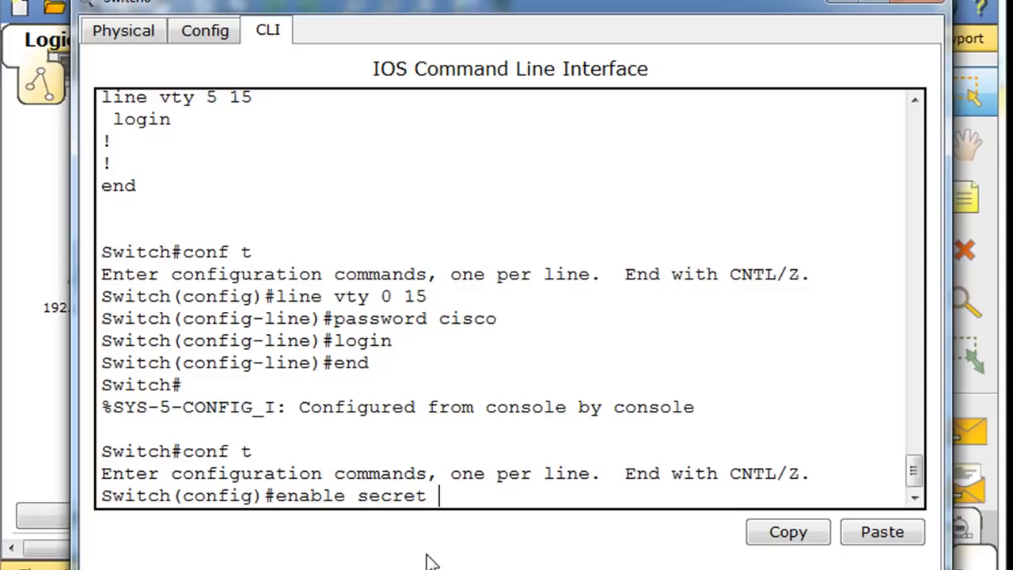
text(cisco)
key(Return)
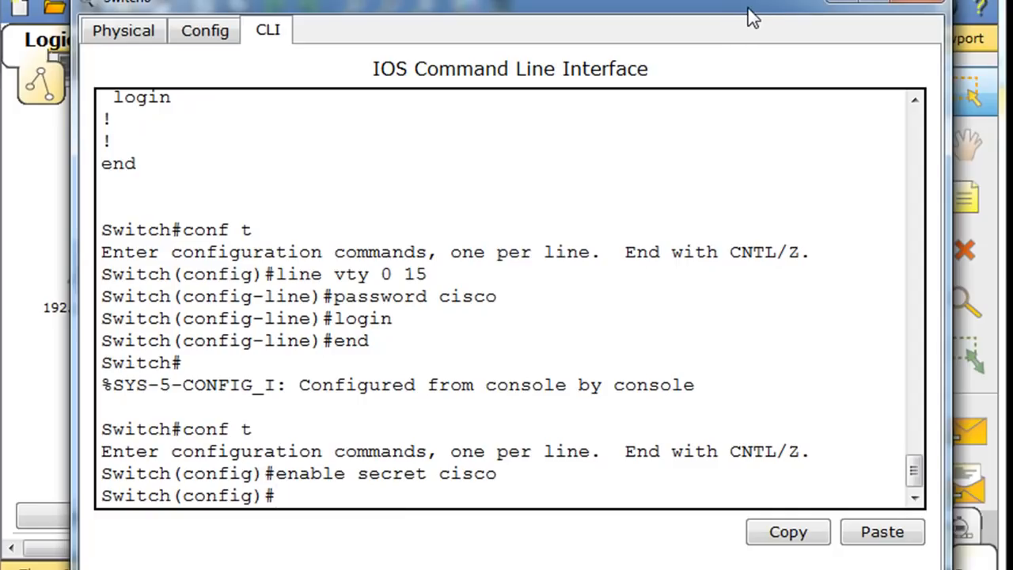
drag(740, 6, 733, 2)
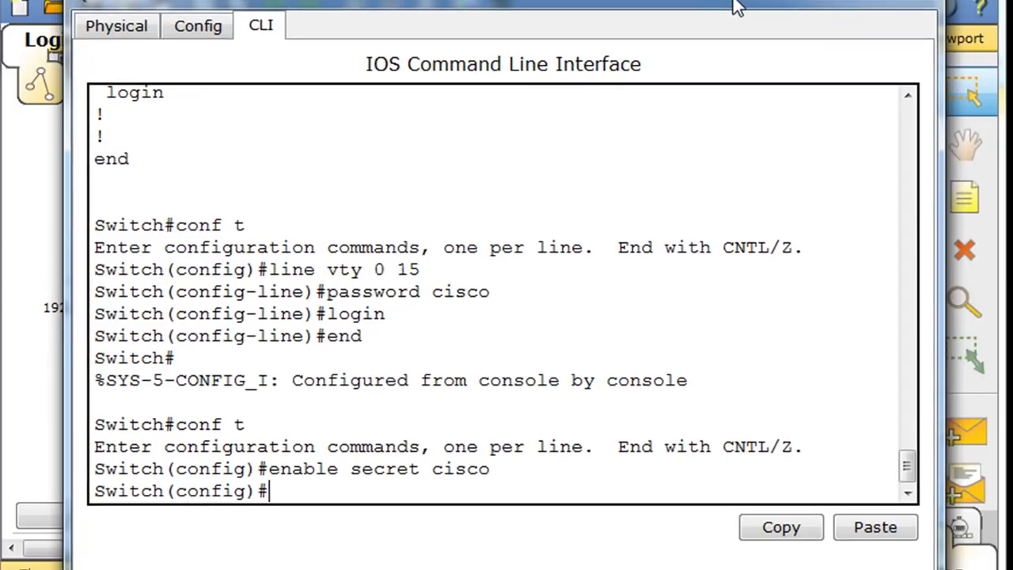
click(840, 3)
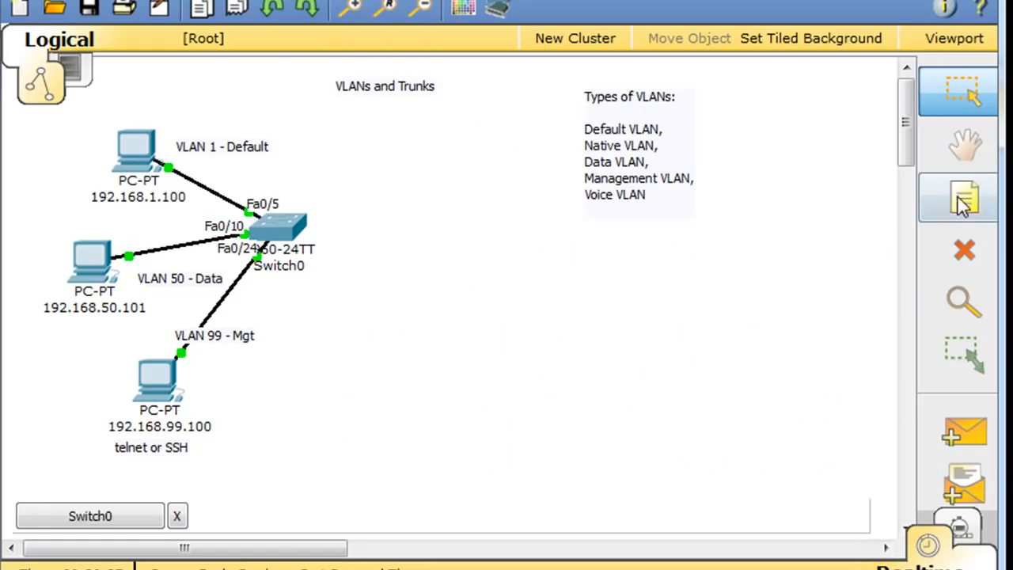
- Add a '192.168.99.2 Int VLAN 99' note under Switch0 and move the Types of VLANs note up-right
click(963, 198)
click(255, 283)
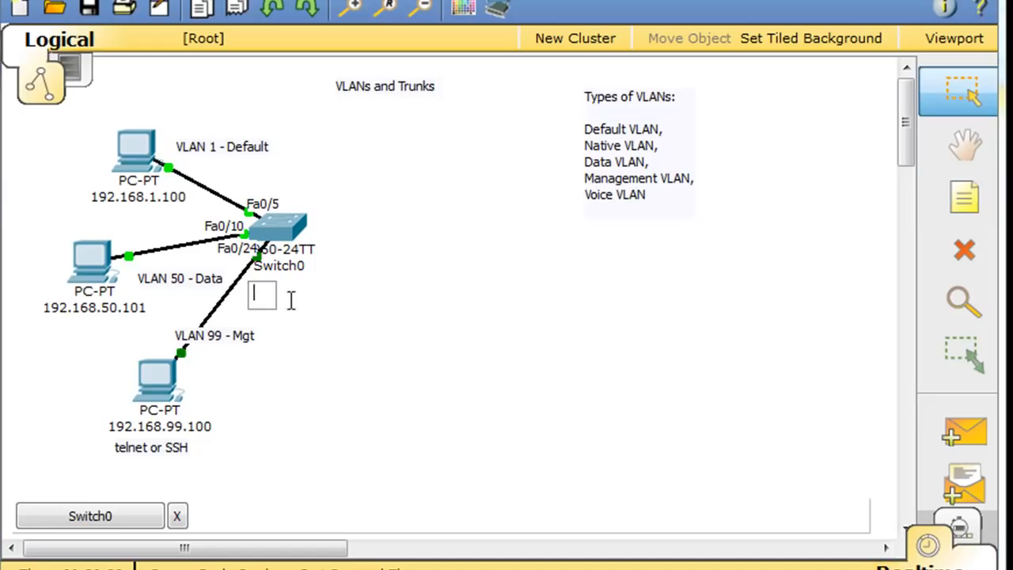
text(192.1)
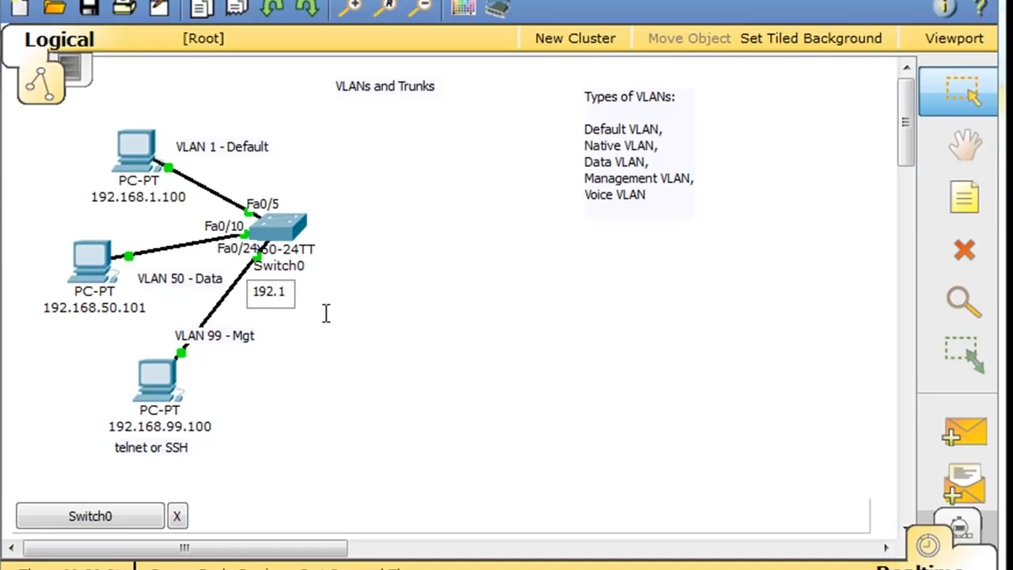
text(68.99.)
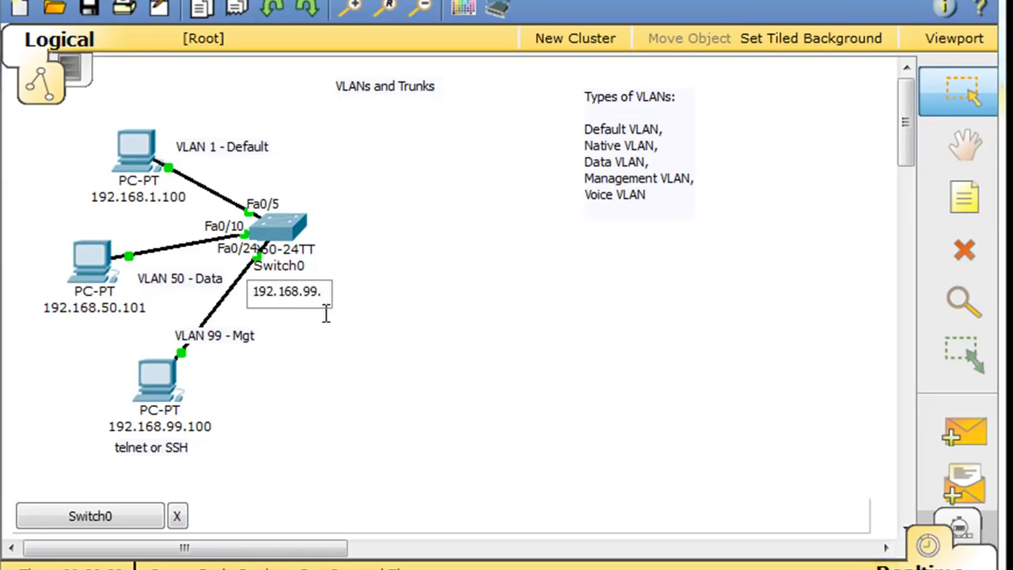
text(2 Int VLAN 99)
click(312, 332)
drag(299, 301, 284, 282)
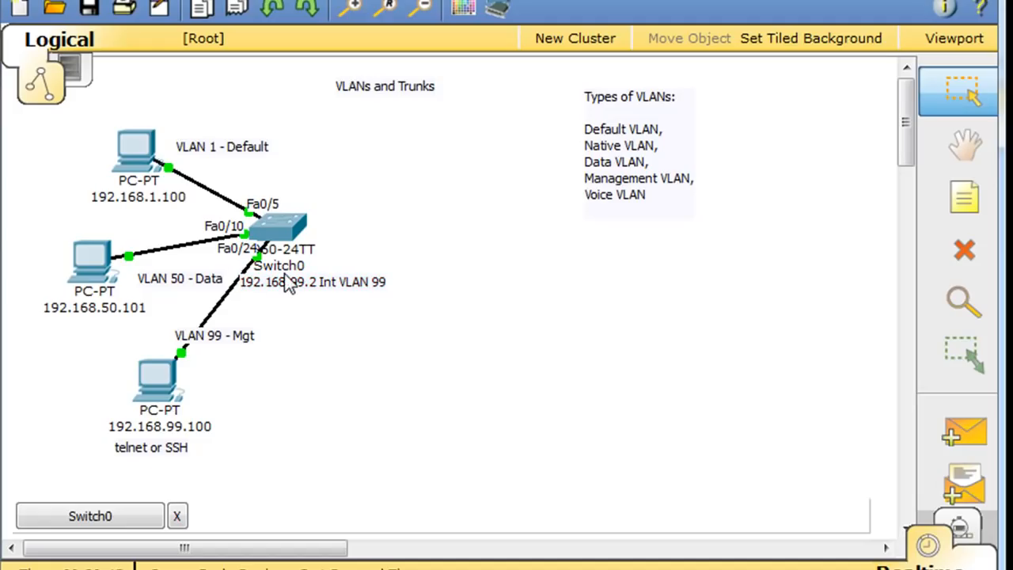
drag(584, 193, 692, 159)
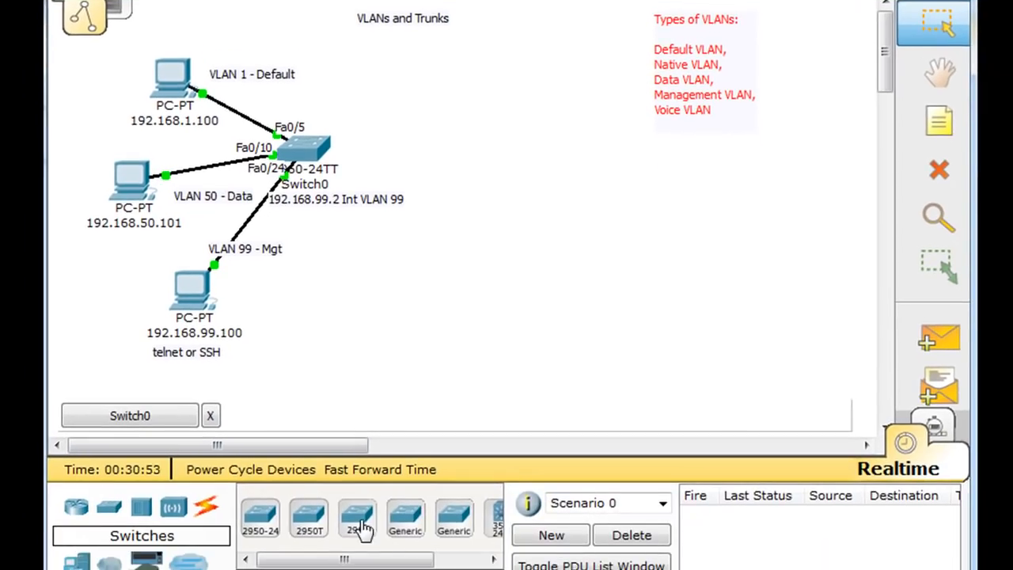
- Place a 2960 switch and two generic PCs, PC3 above PC4, to its right
drag(357, 518, 514, 159)
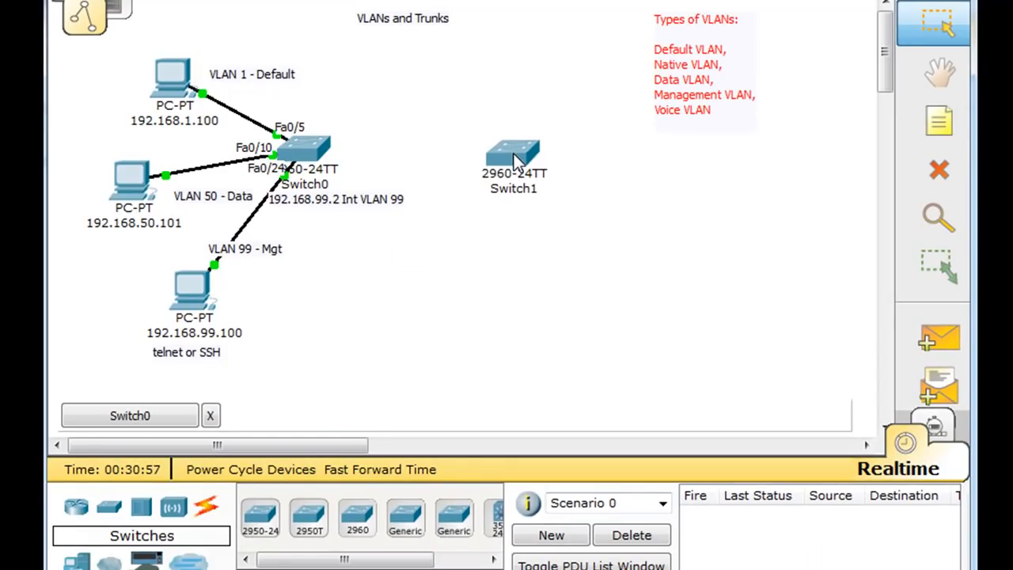
drag(687, 79, 766, 80)
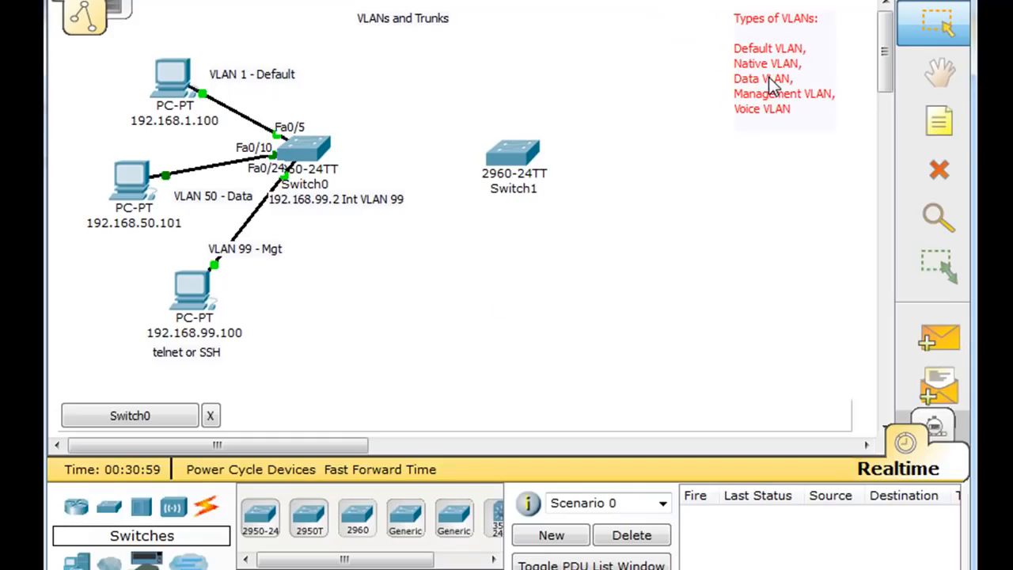
click(96, 563)
drag(257, 520, 647, 68)
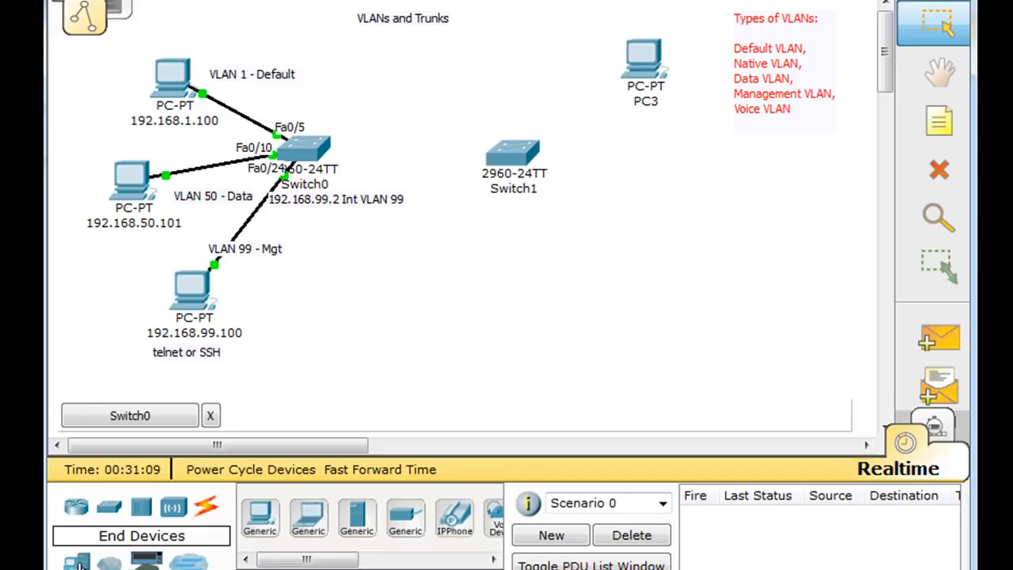
drag(260, 519, 645, 182)
drag(644, 68, 641, 91)
click(641, 93)
click(639, 186)
drag(642, 198, 643, 219)
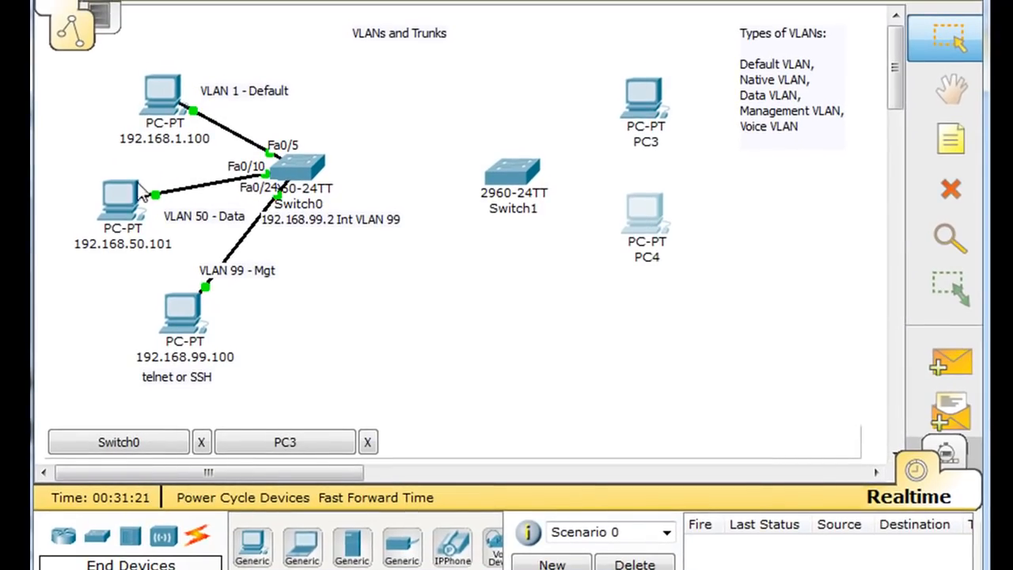
- Connect PC3's FastEthernet port to Switch1 Fa0/5 with a straight-through cable
click(198, 536)
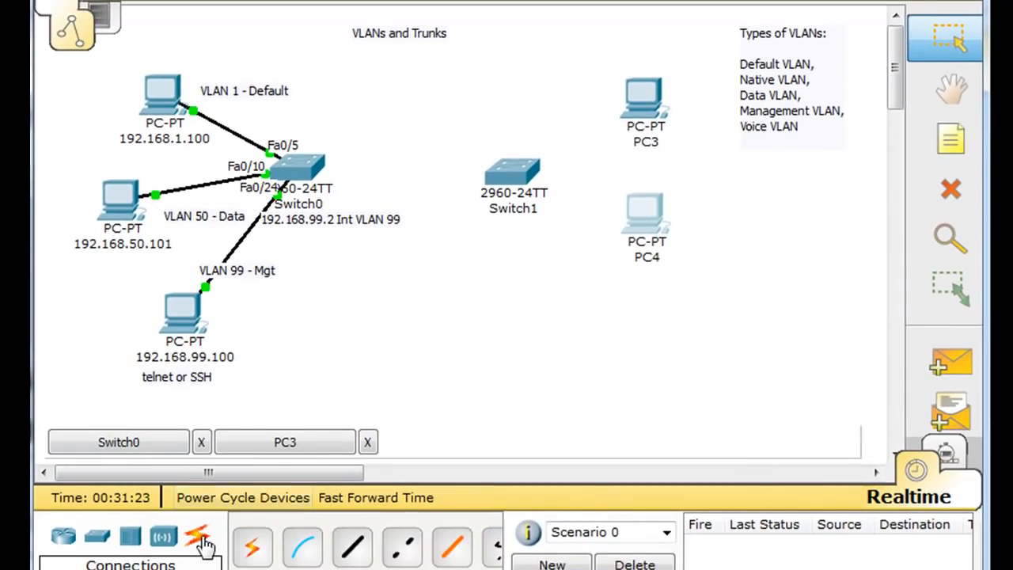
click(358, 558)
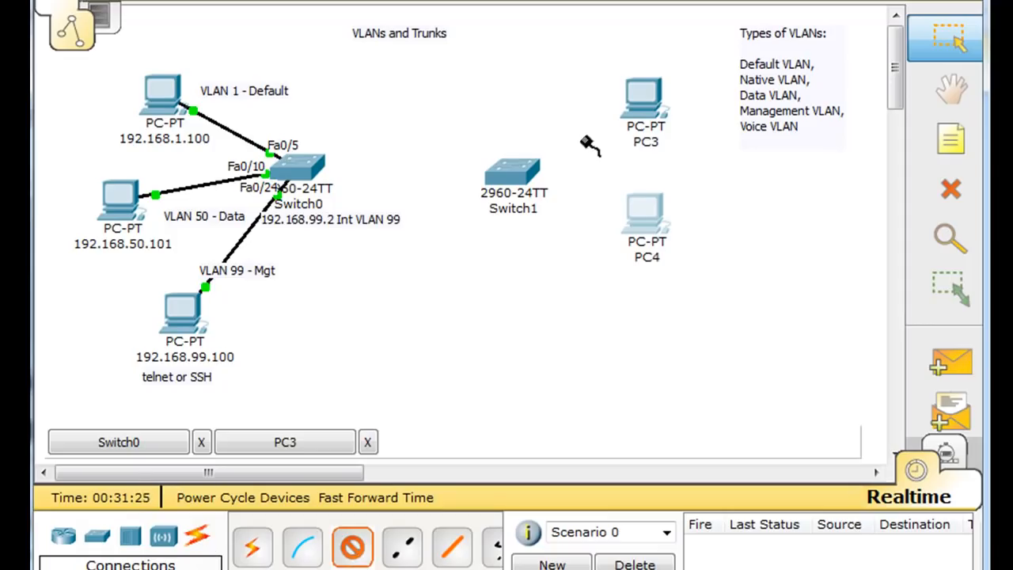
click(643, 103)
click(660, 116)
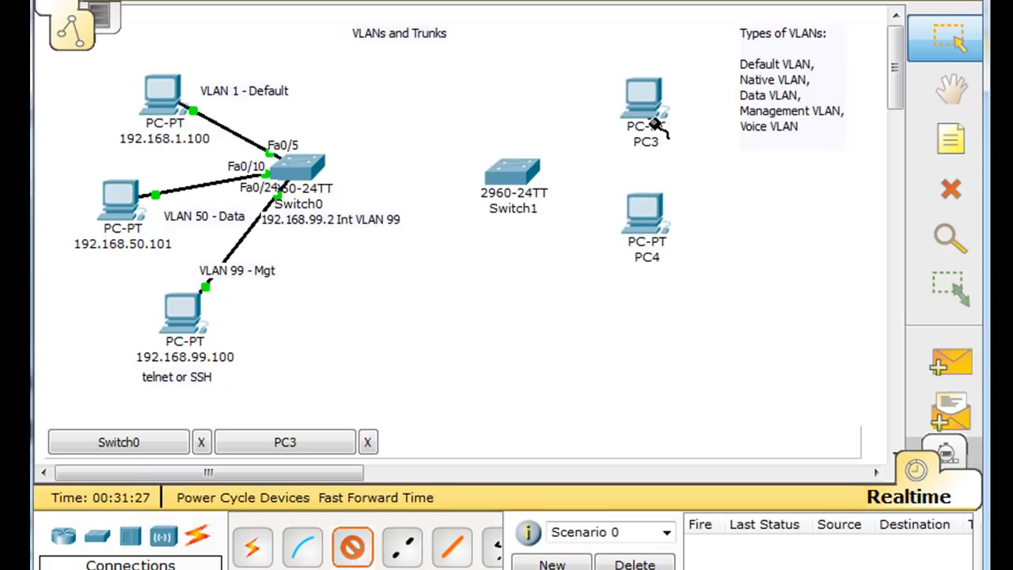
click(521, 175)
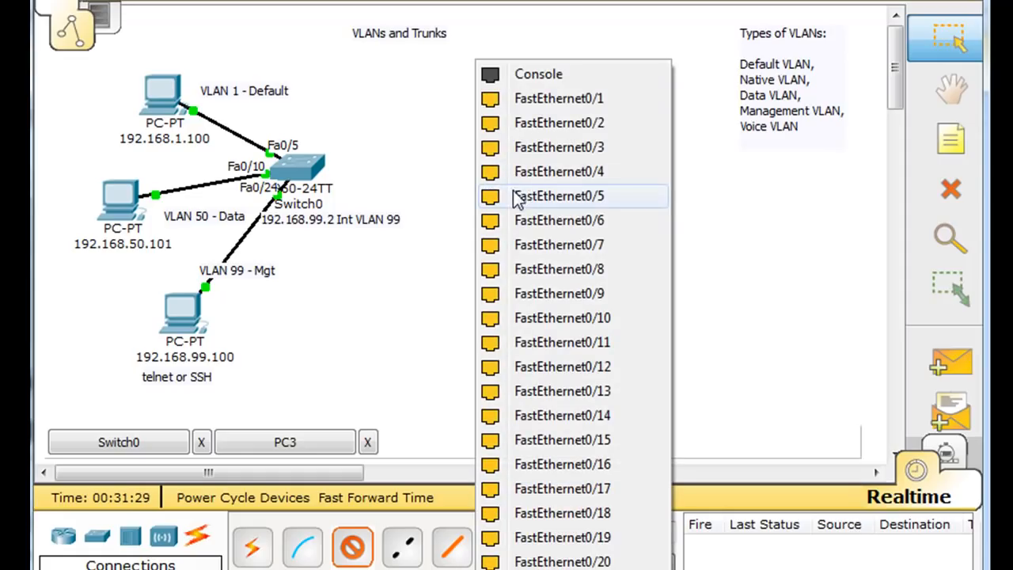
click(516, 195)
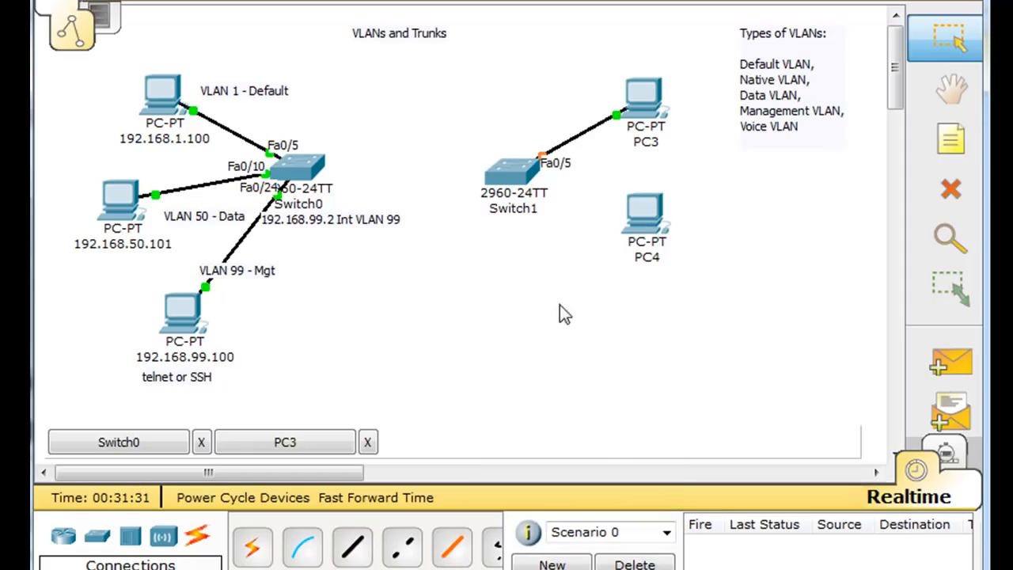
- Connect PC4's FastEthernet port to Switch1 Fa0/10 with a straight-through cable
click(368, 554)
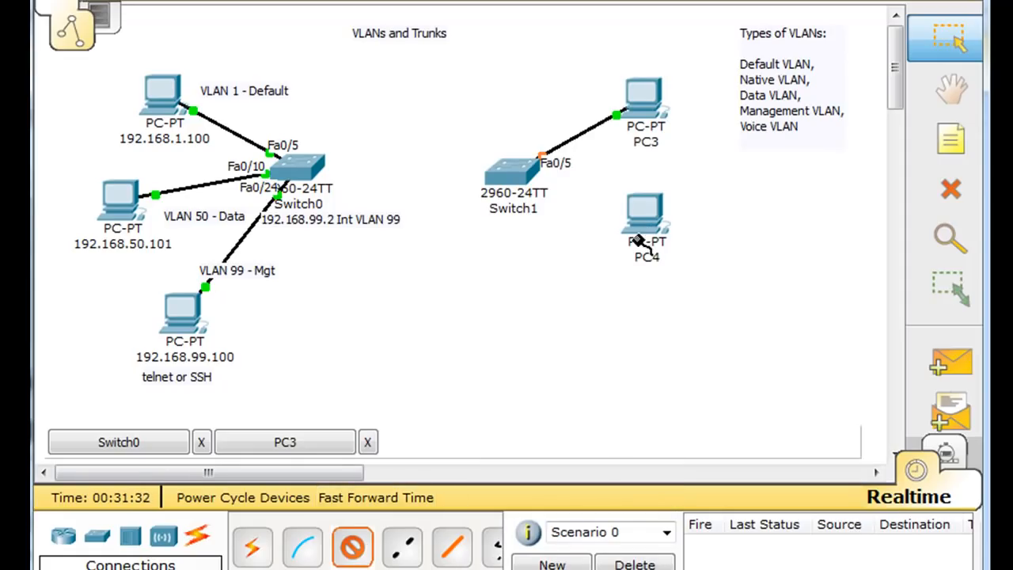
click(646, 221)
click(653, 233)
click(521, 169)
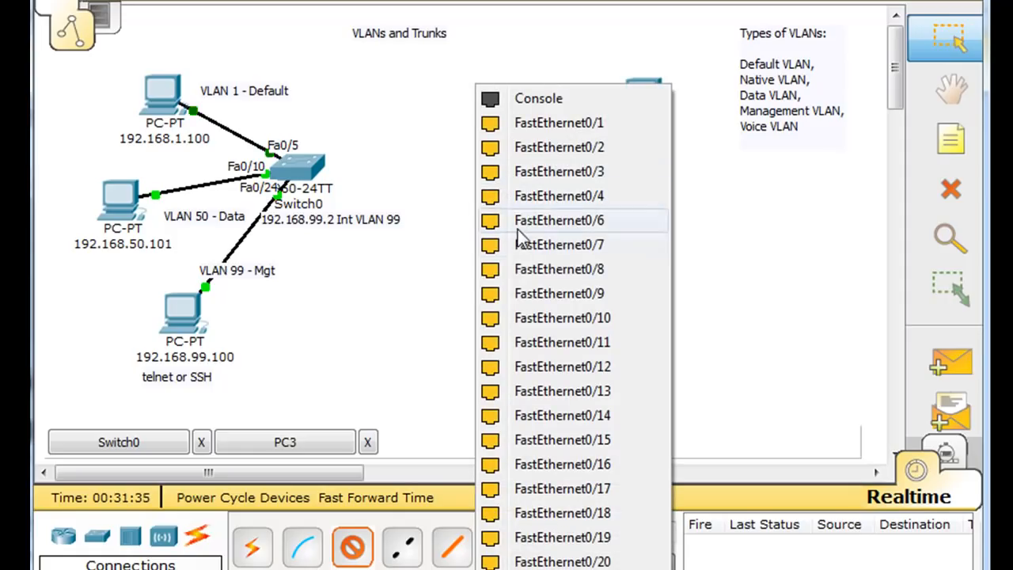
click(506, 317)
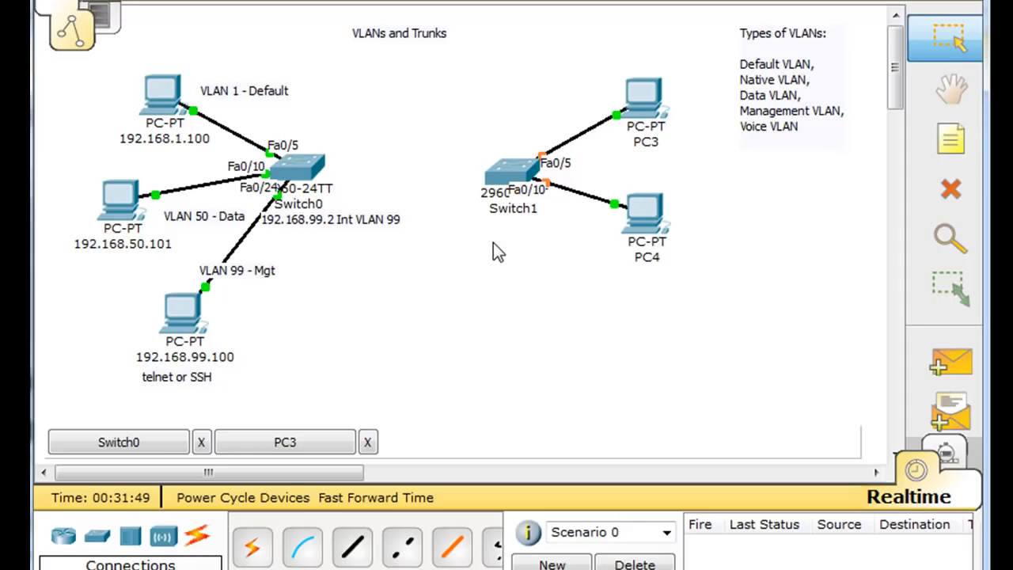
mouse_move(647, 252)
drag(641, 223, 636, 237)
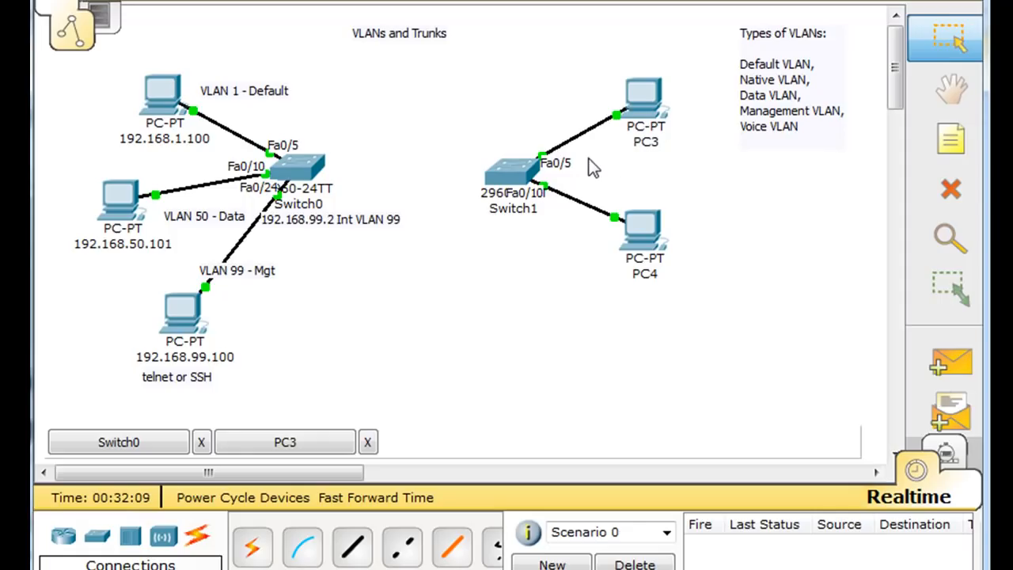
- Rename PC3's label to 192.168.1.101
click(643, 141)
text(192.168.1.)
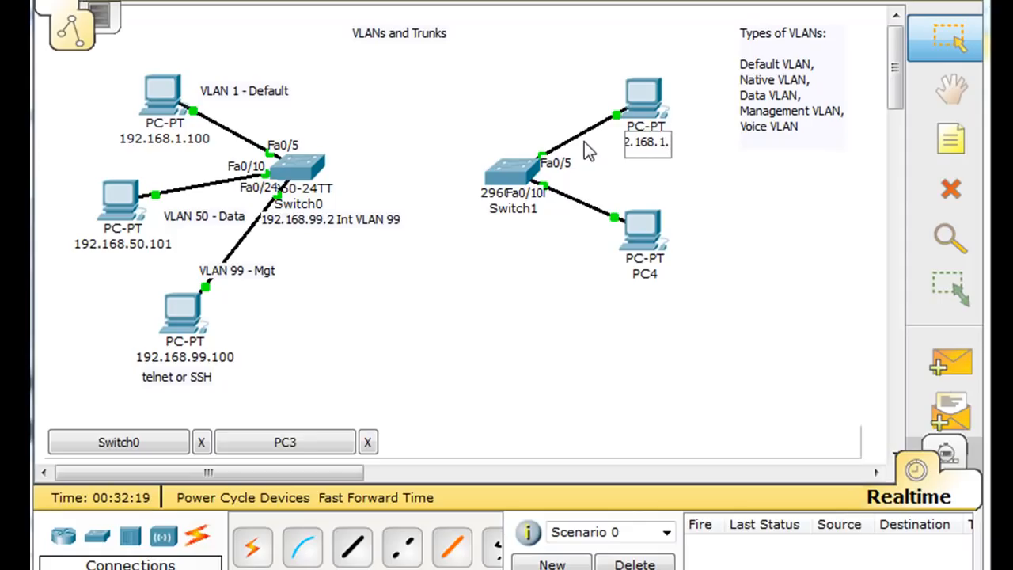
text(101)
click(521, 305)
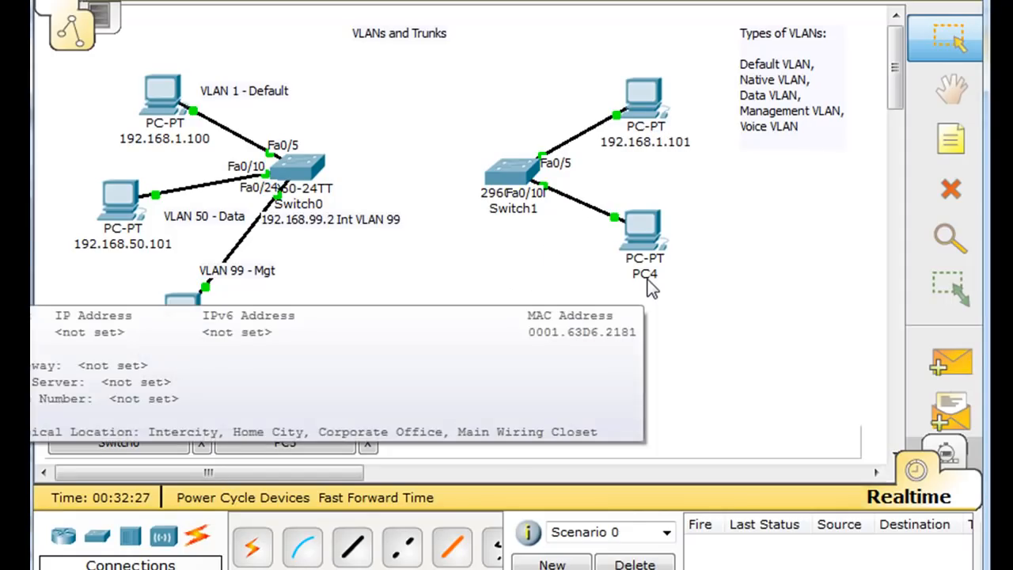
- Rename PC4's label to 192.168.50.102
click(645, 274)
drag(654, 274, 606, 273)
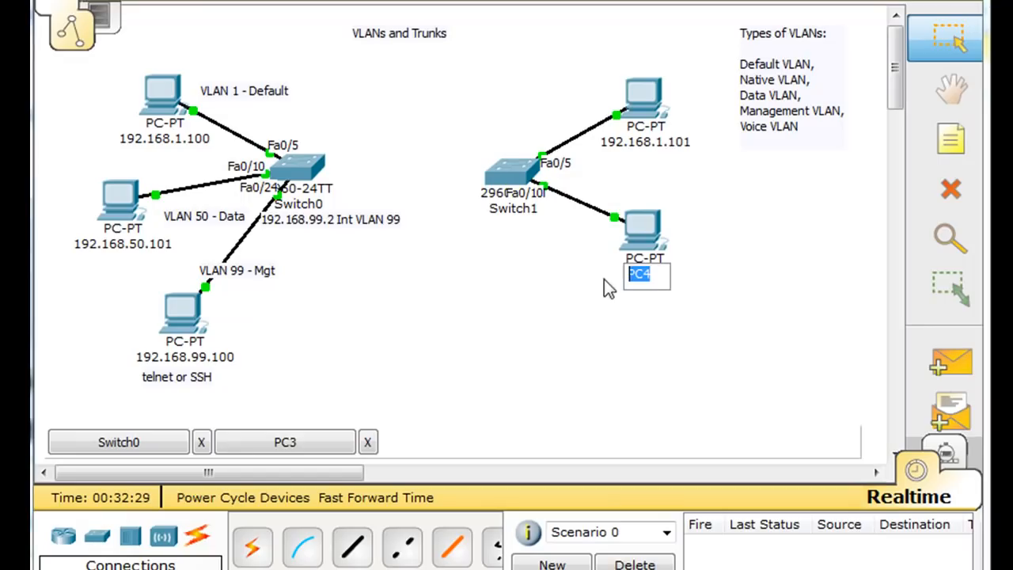
text(1)
text(92.168.50.)
text(102)
key(Return)
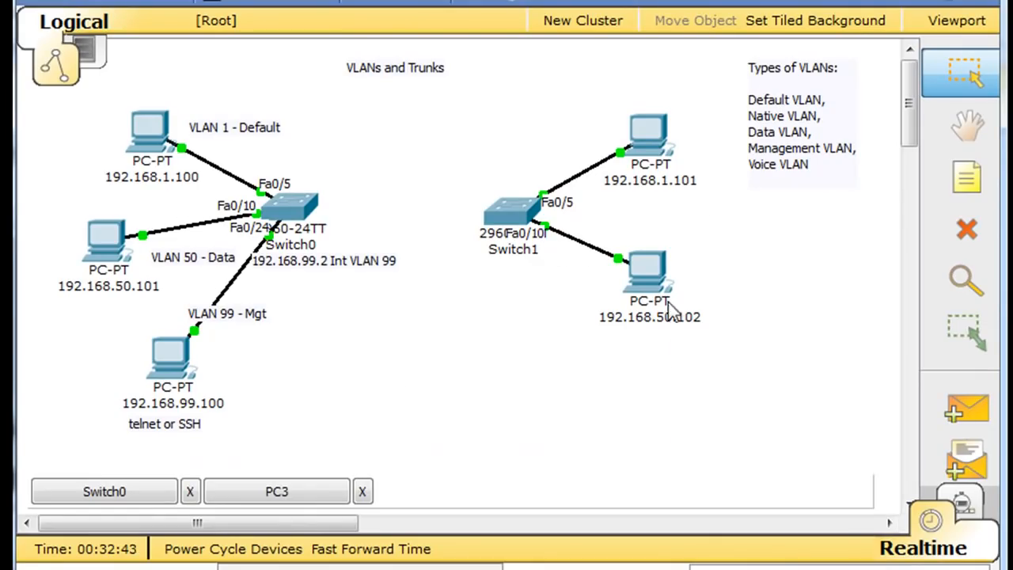
- Set the 192.168.50.102 PC's IP Configuration to 192.168.50.102, mask 255.255.255.0
click(650, 273)
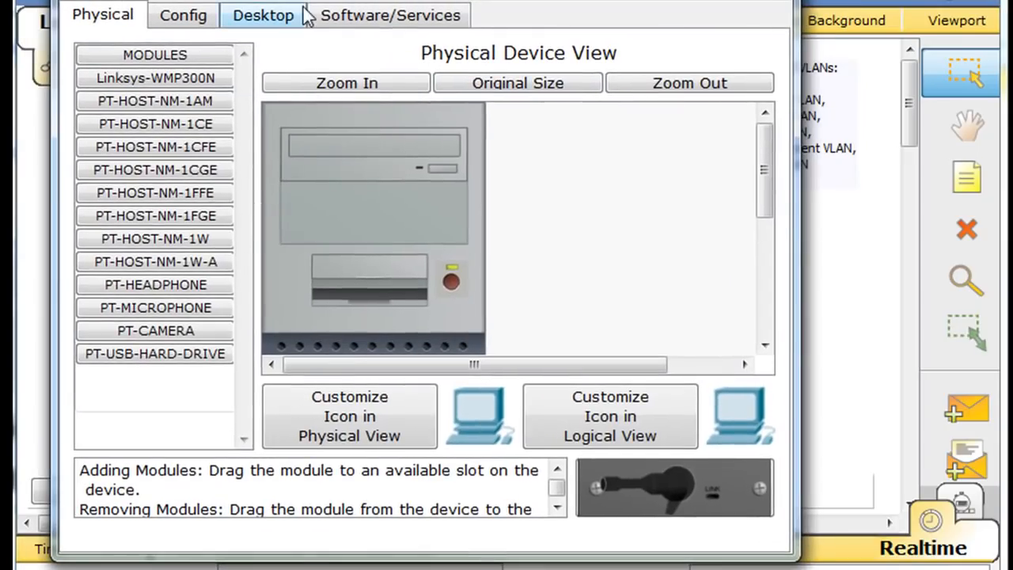
click(263, 15)
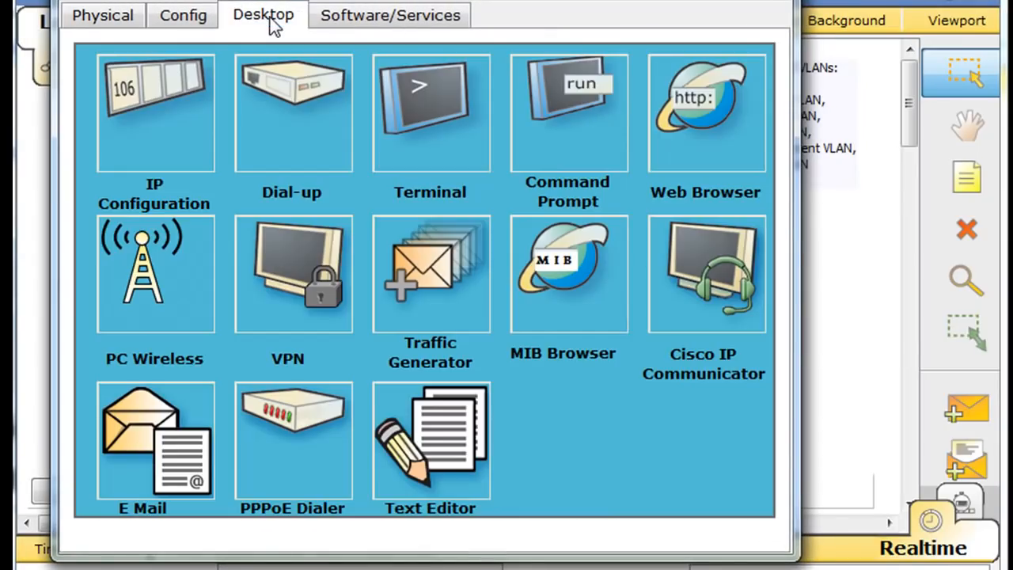
click(156, 116)
click(292, 231)
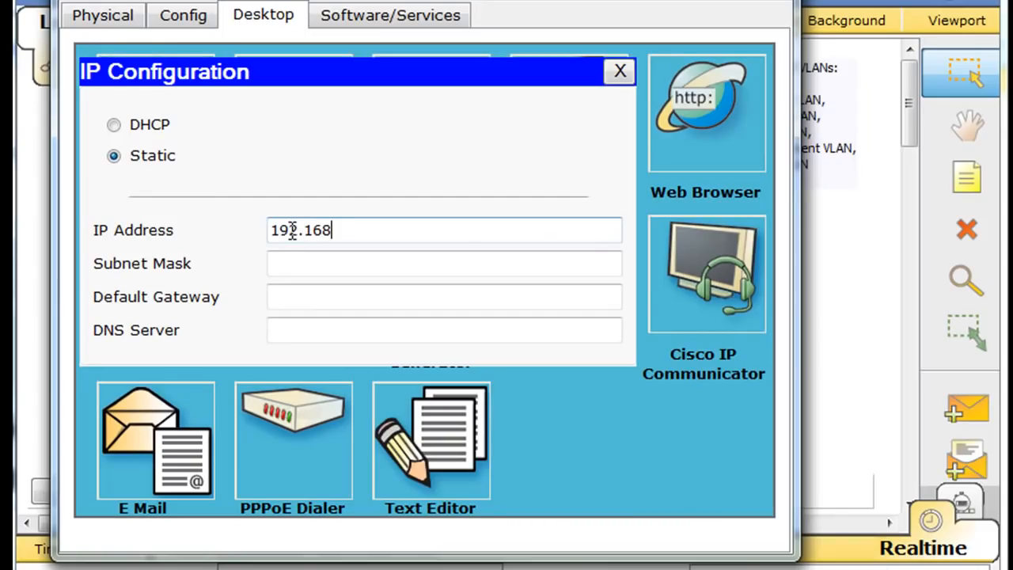
text(192.168.50.102)
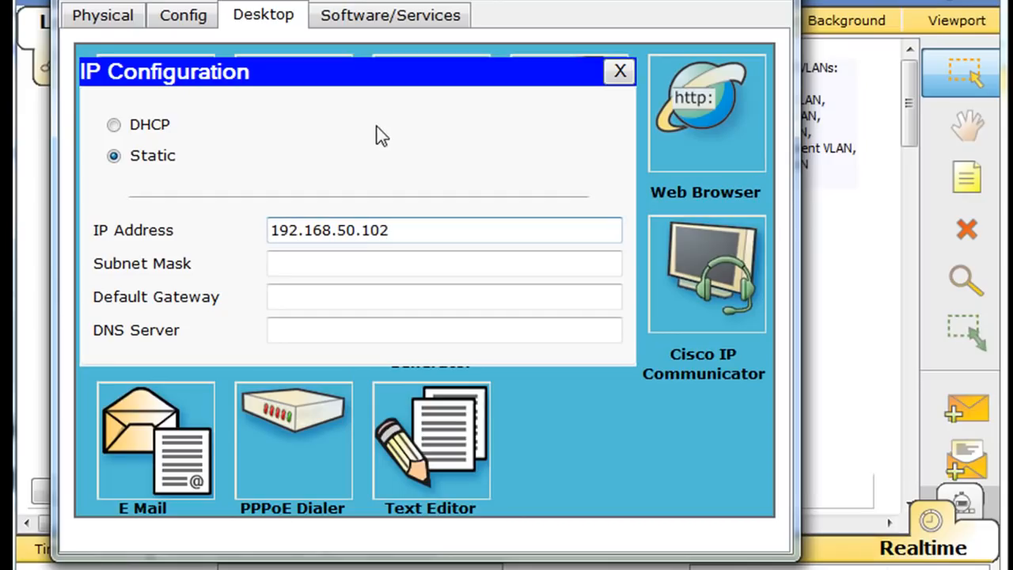
drag(433, 0, 471, 54)
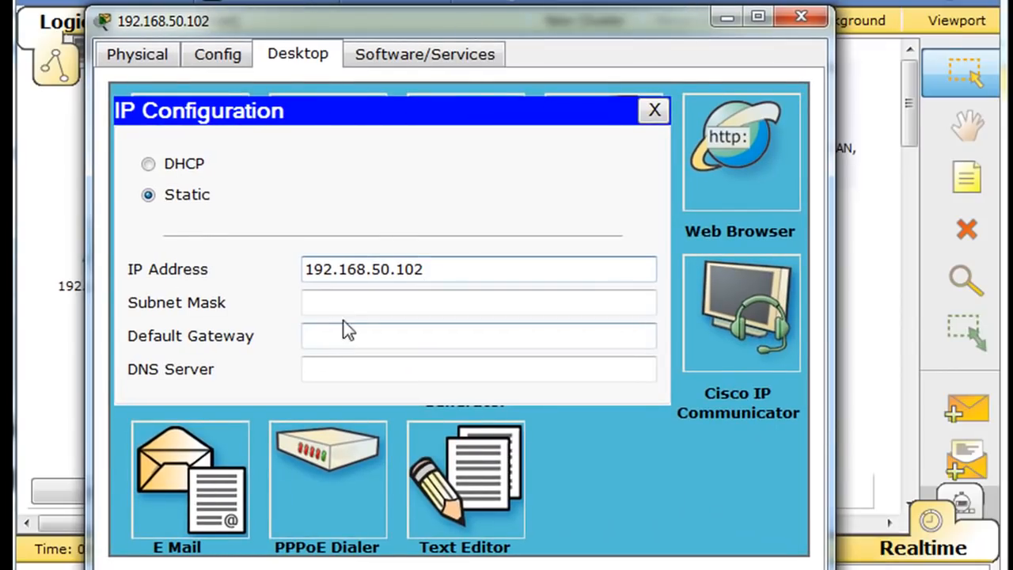
click(341, 303)
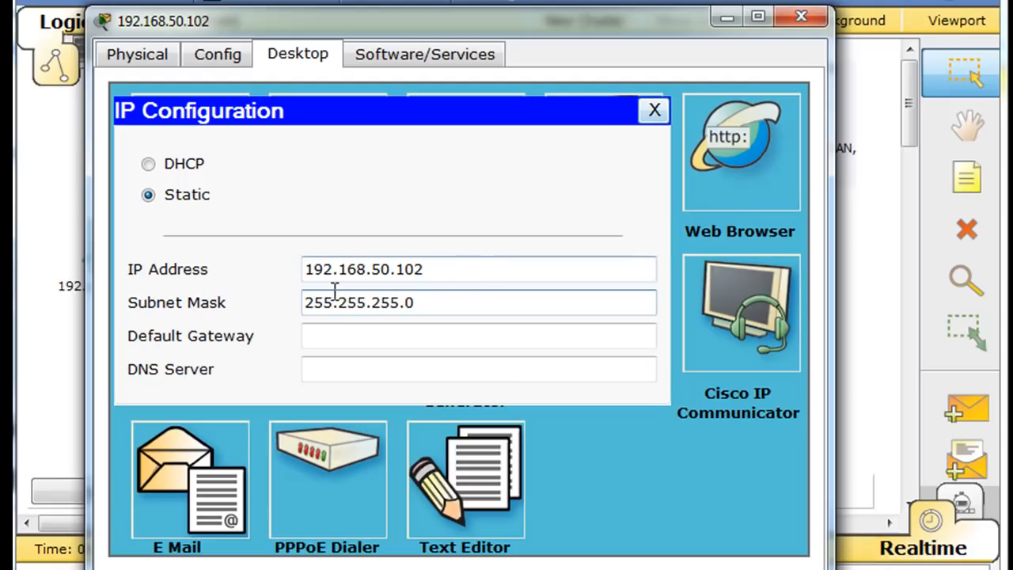
click(655, 110)
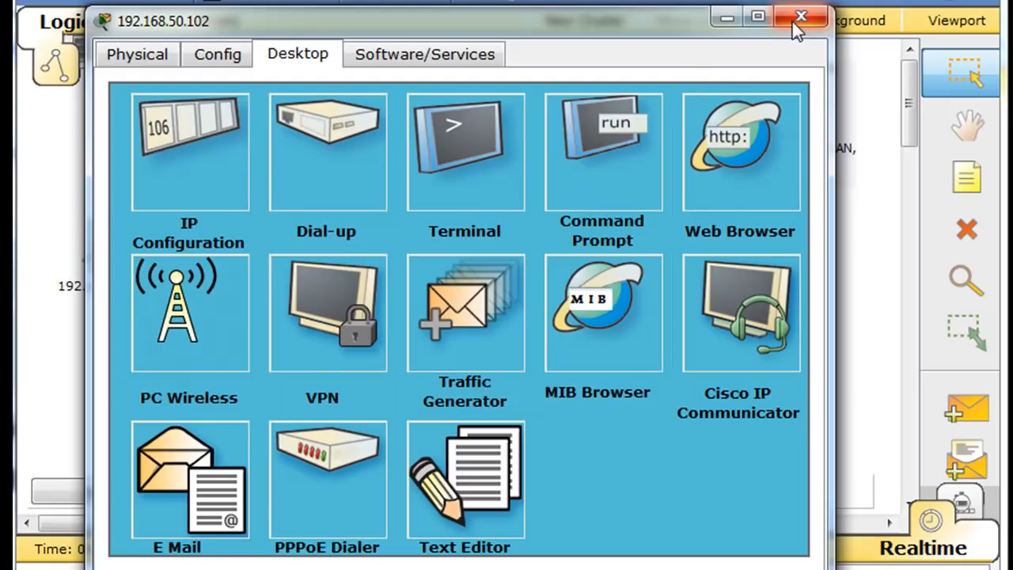
click(799, 17)
click(654, 133)
- Set the 192.168.1.101 PC's IP to 192.168.1.100, mask 255.255.255.0, then nudge Switch1
drag(253, 122, 630, 5)
click(176, 28)
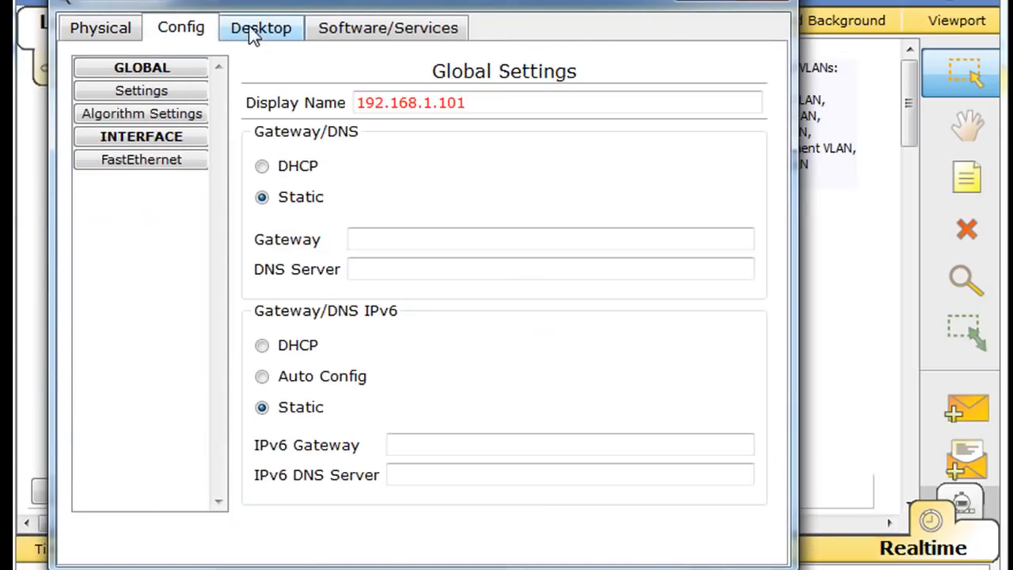
click(252, 27)
click(162, 125)
click(280, 245)
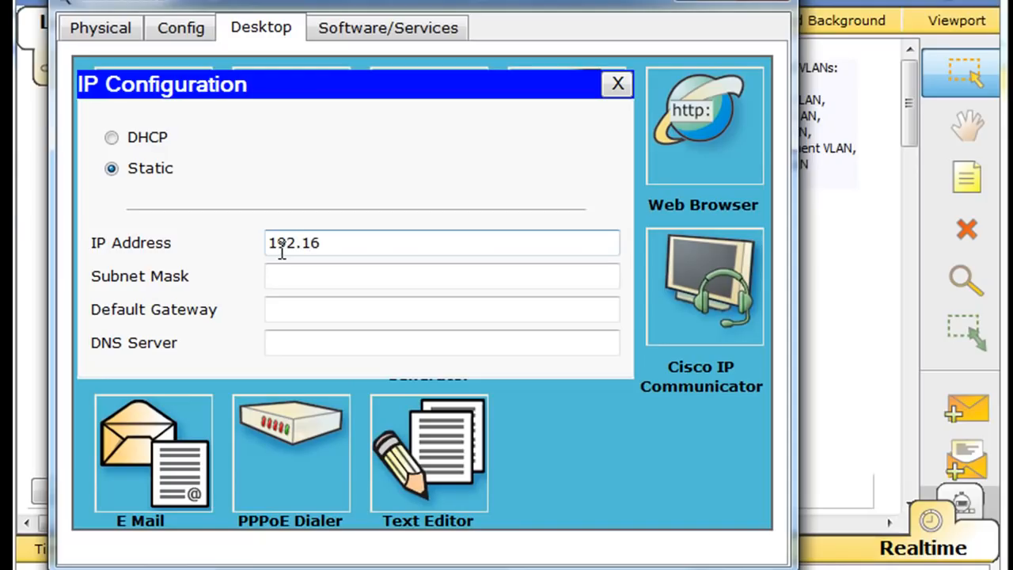
text(192.168.1.100)
click(314, 277)
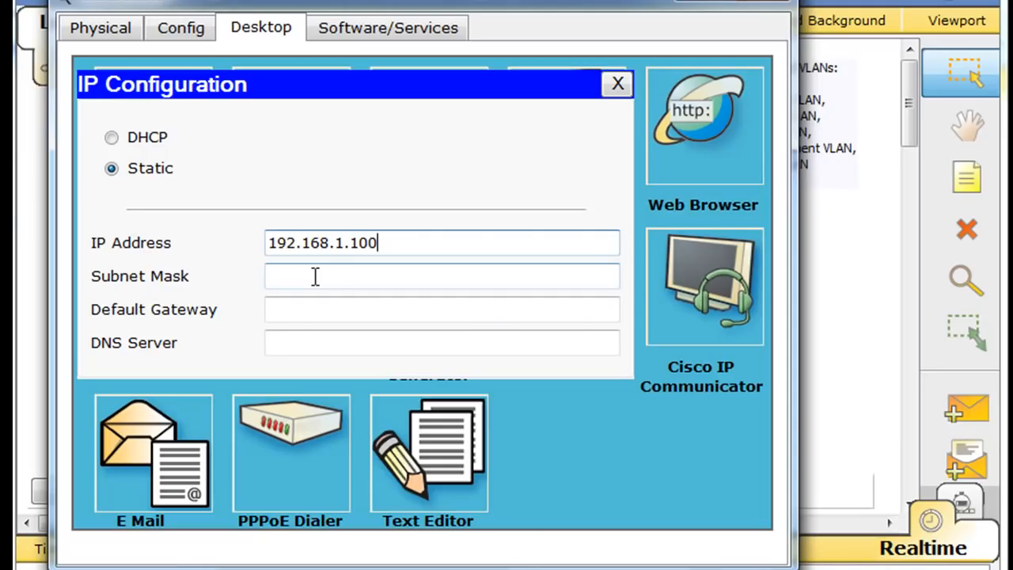
click(315, 277)
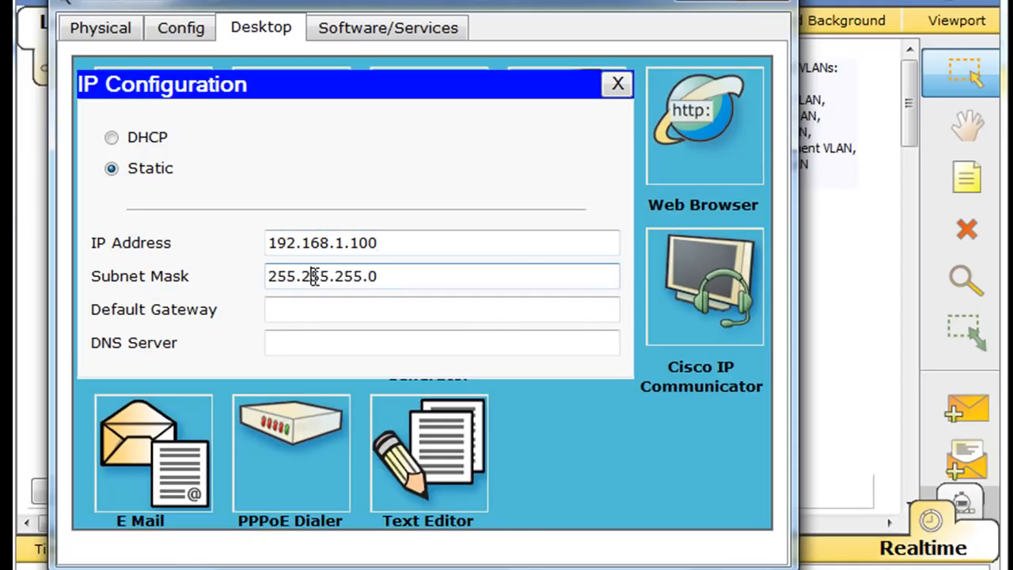
click(618, 85)
click(787, 8)
drag(499, 214, 495, 207)
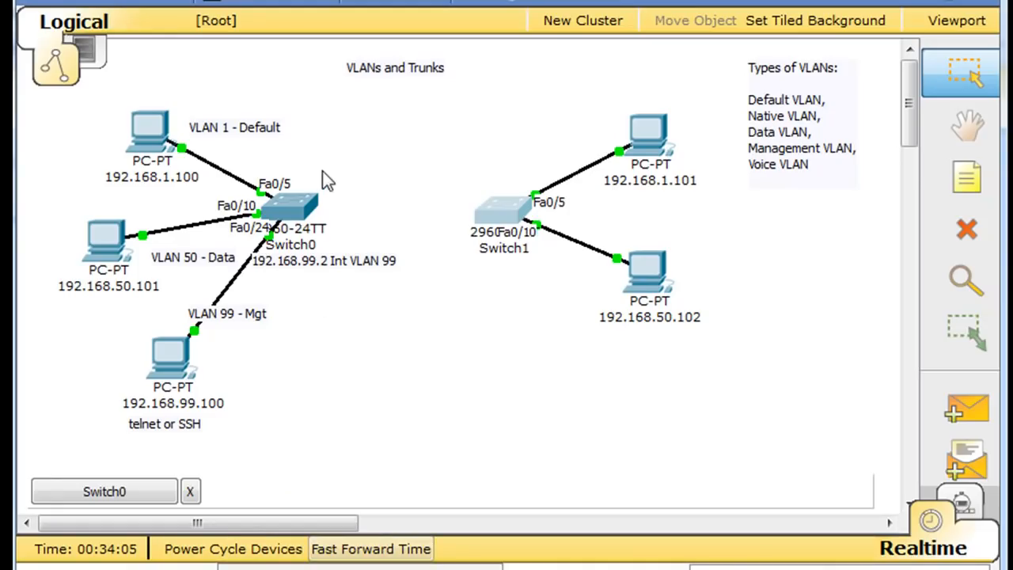
- Join Switch0 FastEthernet0/1 to Switch1 FastEthernet0/1 with a copper crossover cable
click(306, 210)
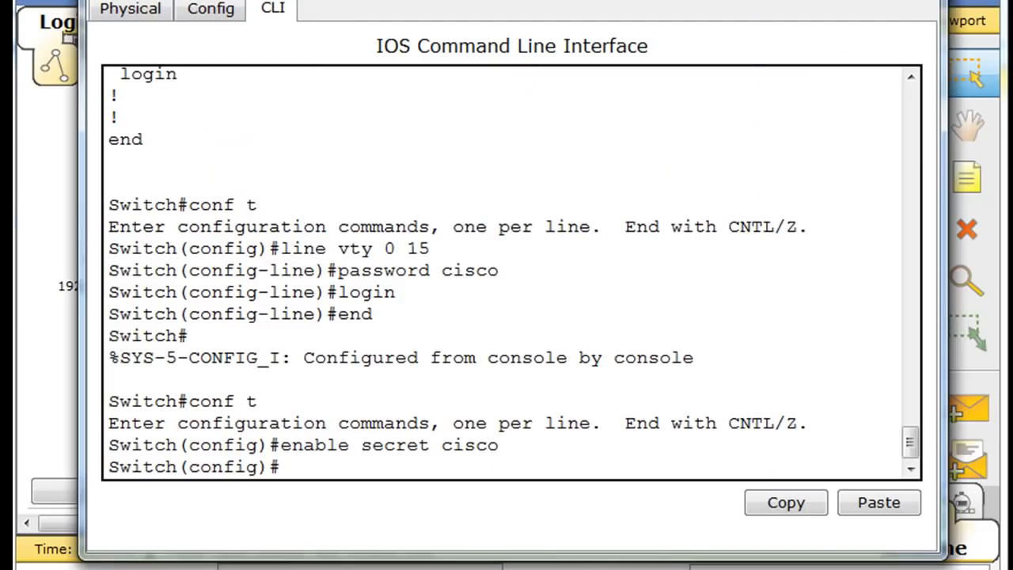
click(921, 1)
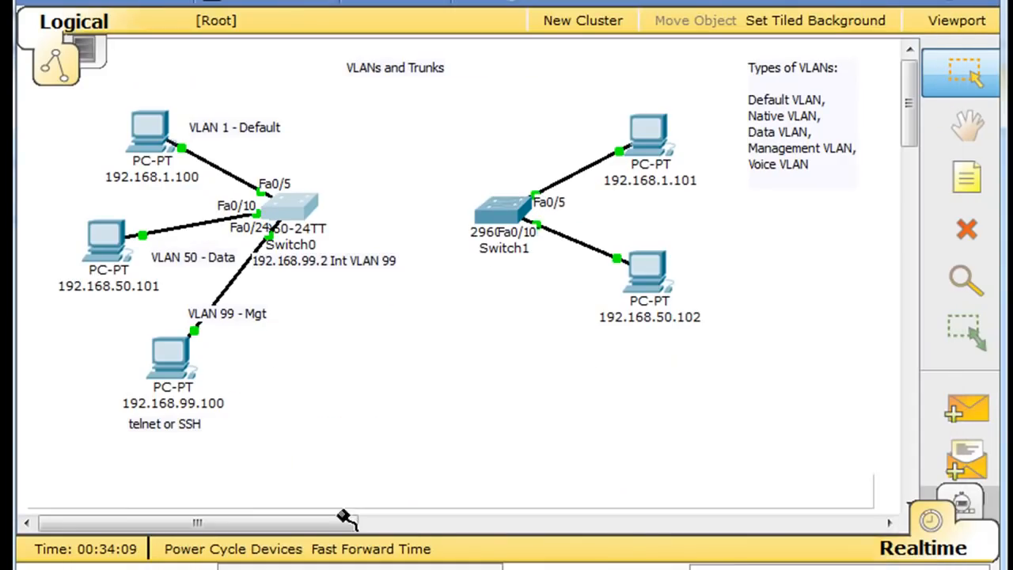
click(299, 208)
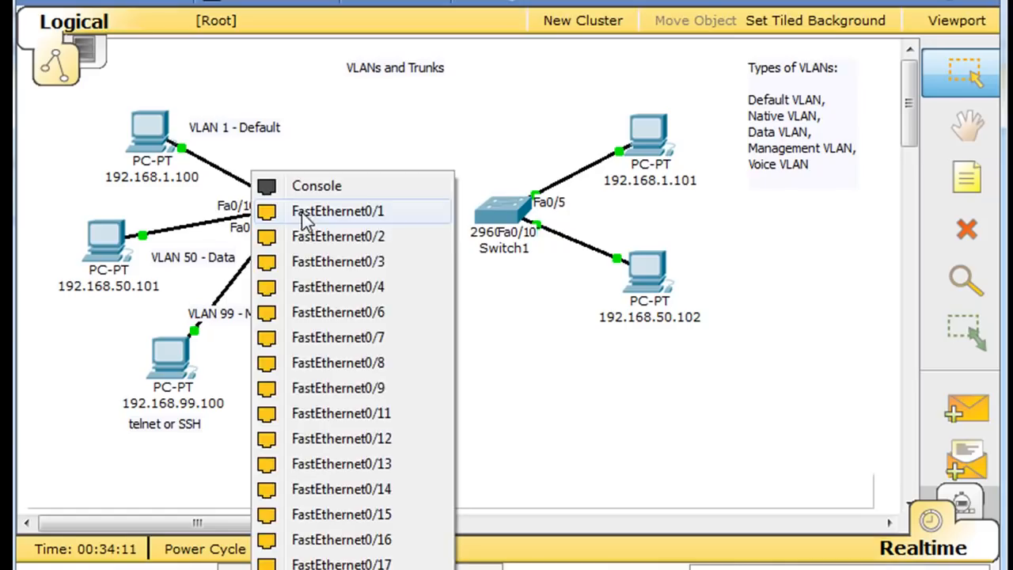
click(301, 212)
click(497, 210)
click(521, 186)
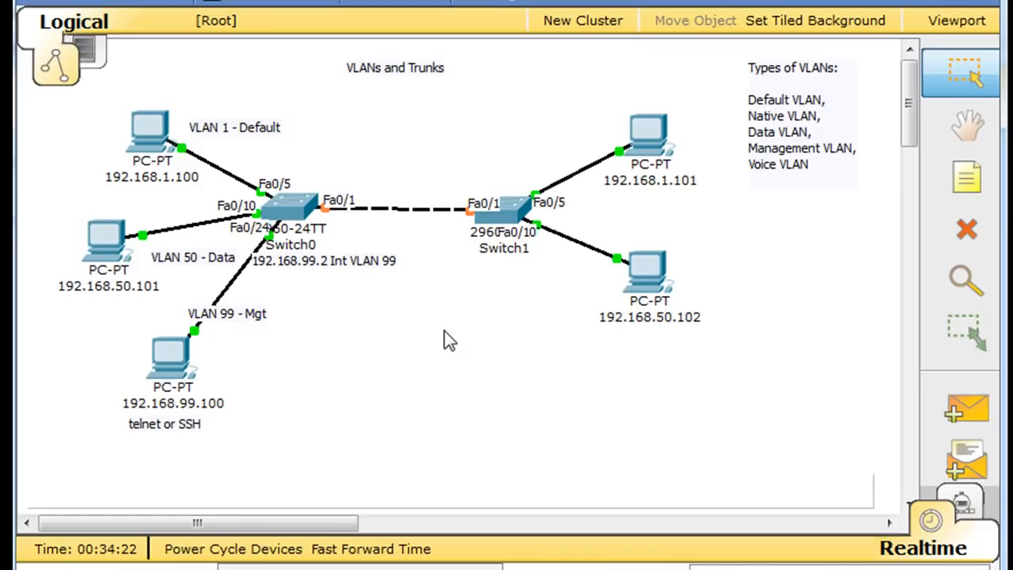
- Add a 'VLAN 1 - Default' note and position it beside PC 192.168.1.101
click(967, 184)
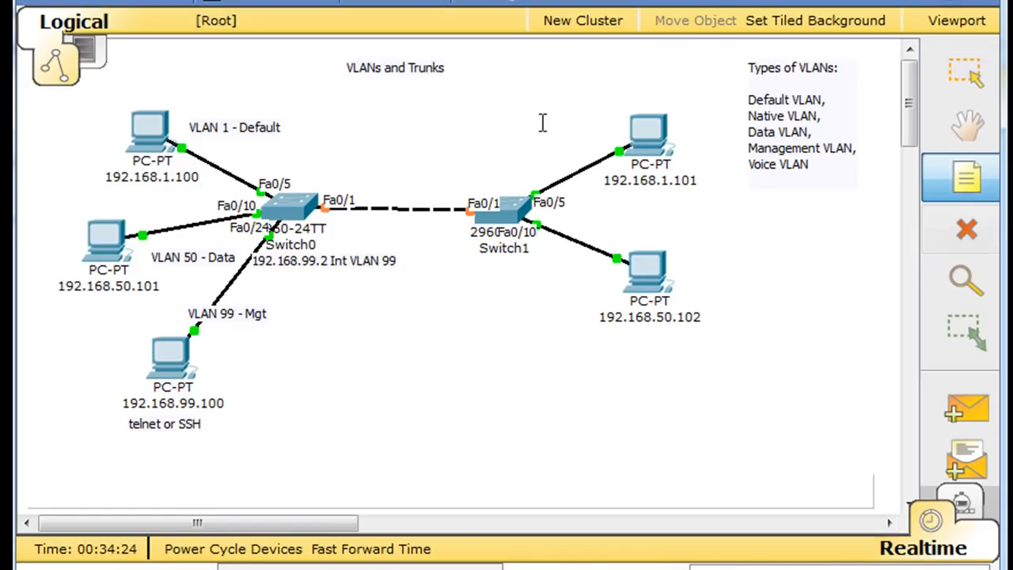
click(570, 131)
text(VLAN 1)
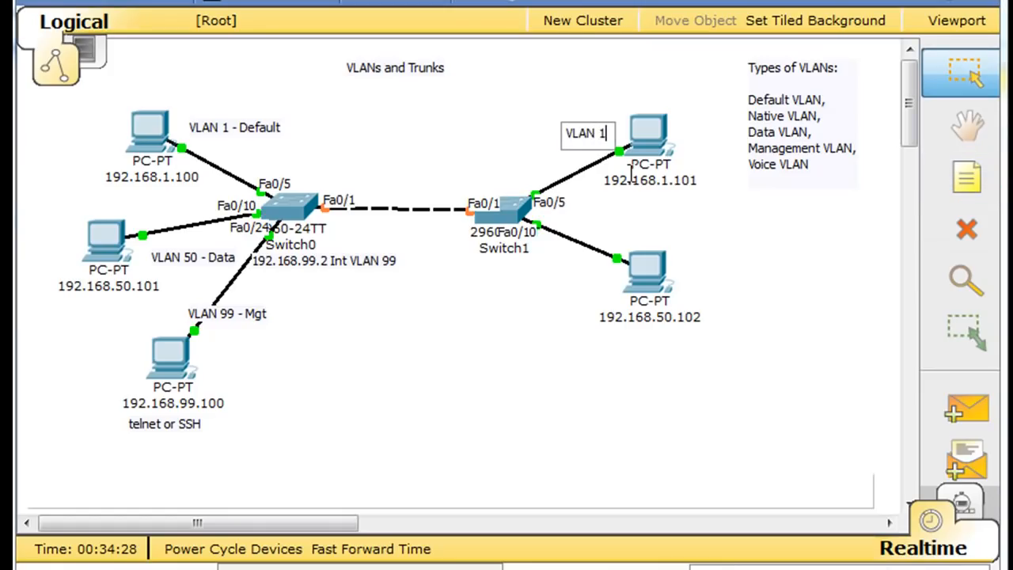
text( - De)
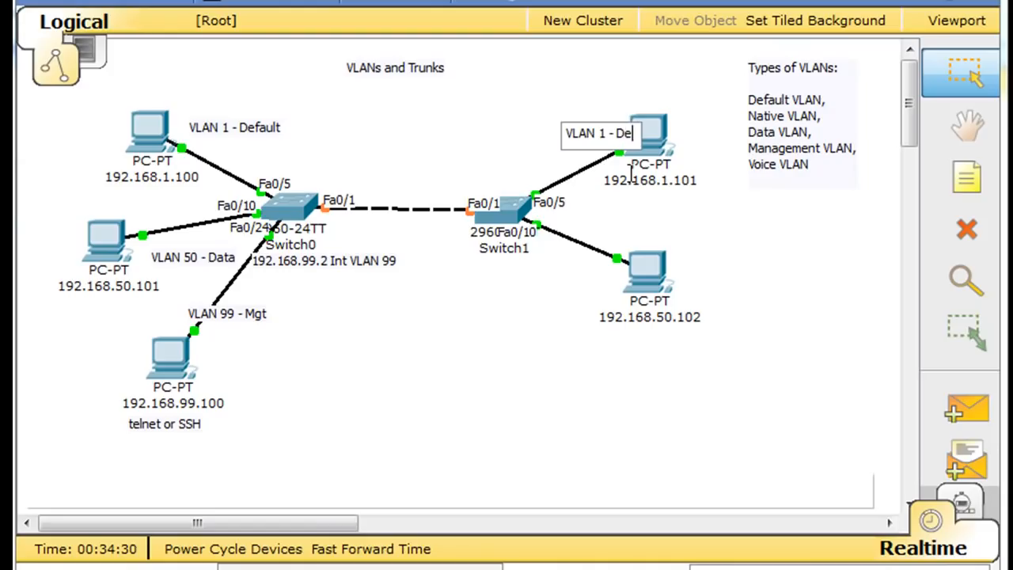
text(fault)
click(475, 129)
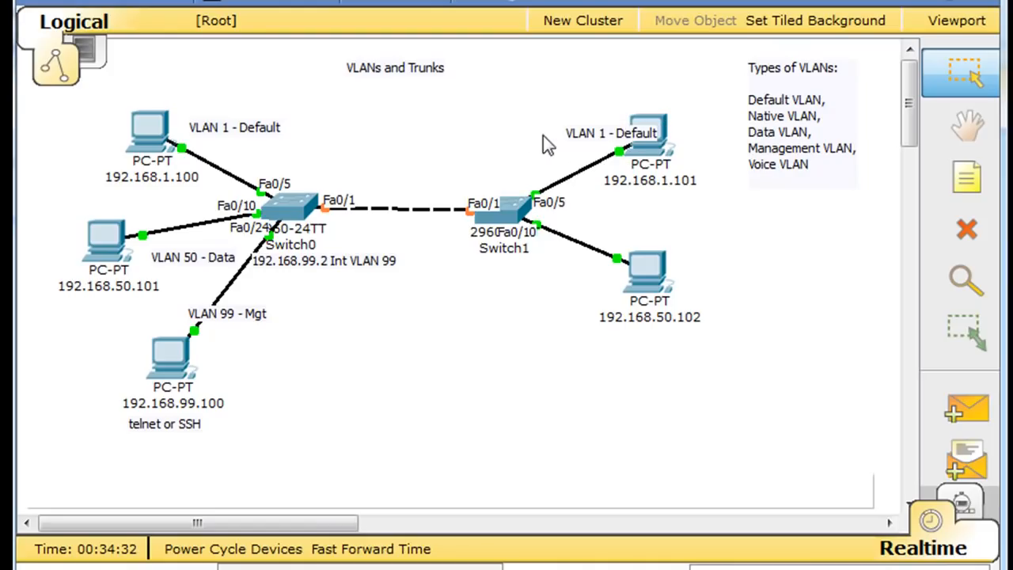
drag(586, 143, 541, 141)
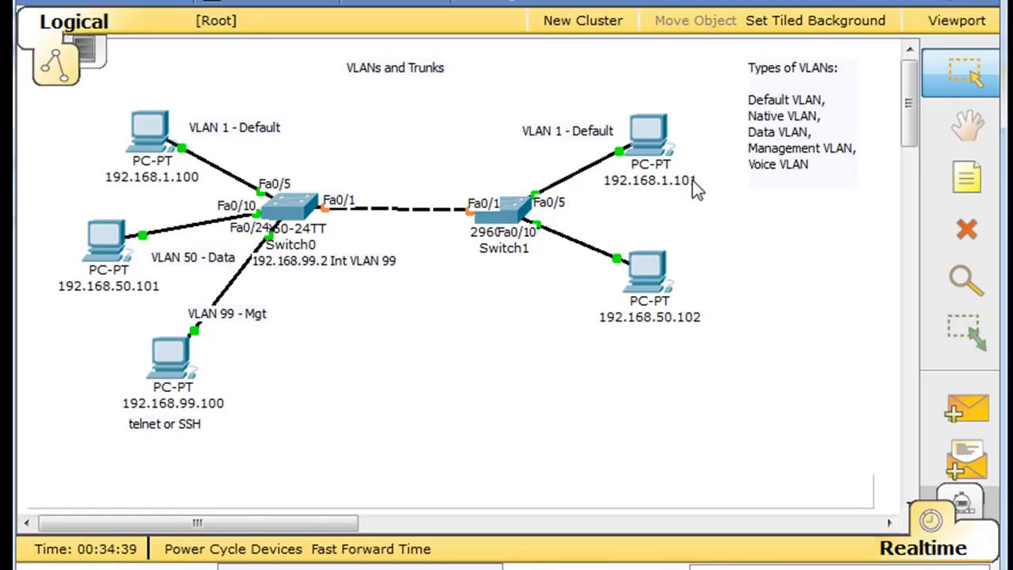
- Ping 192.168.1.100 from PC 192.168.1.101's command prompt, then close its windows
click(649, 137)
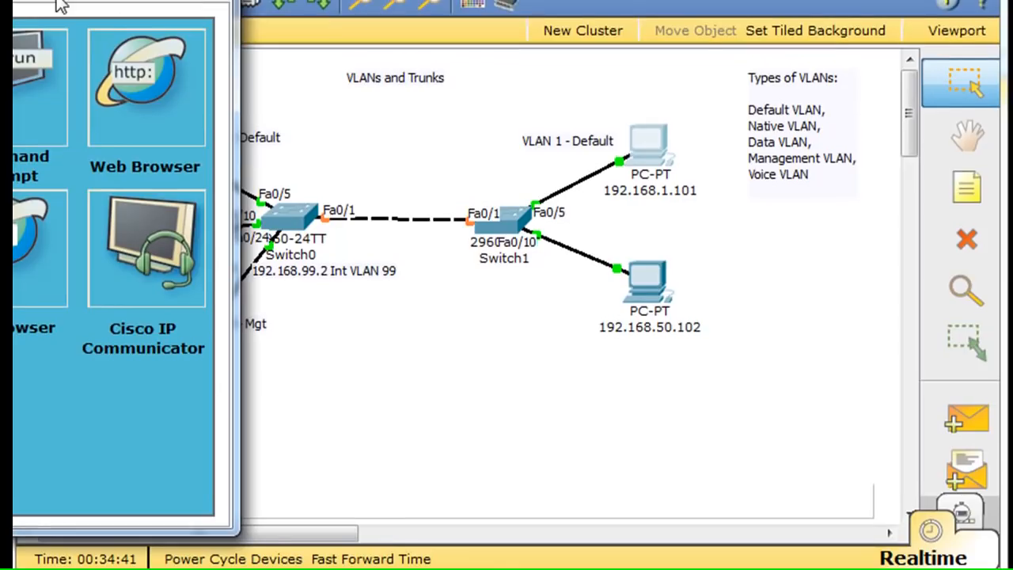
drag(32, 4, 616, 3)
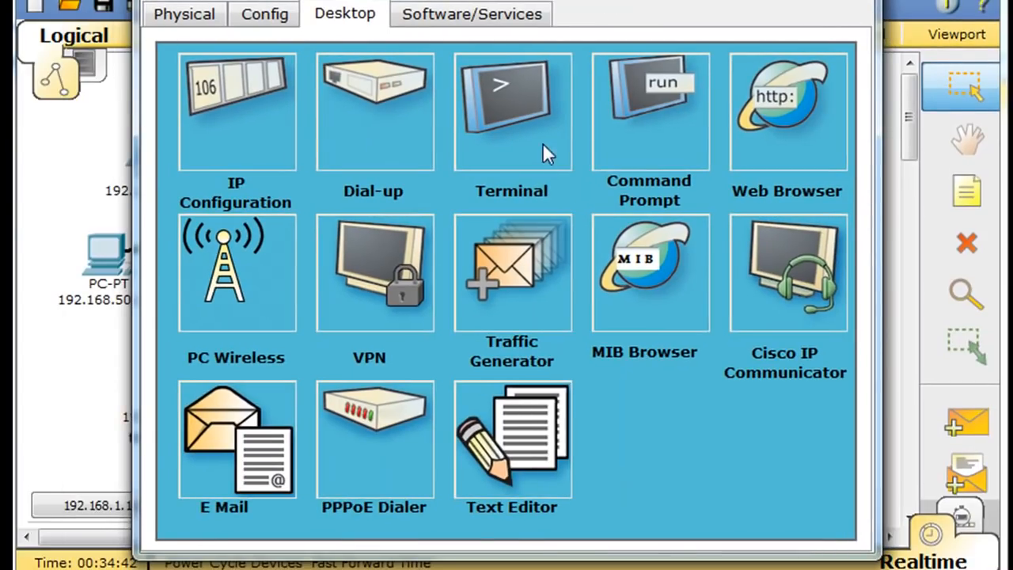
click(628, 106)
text(ping)
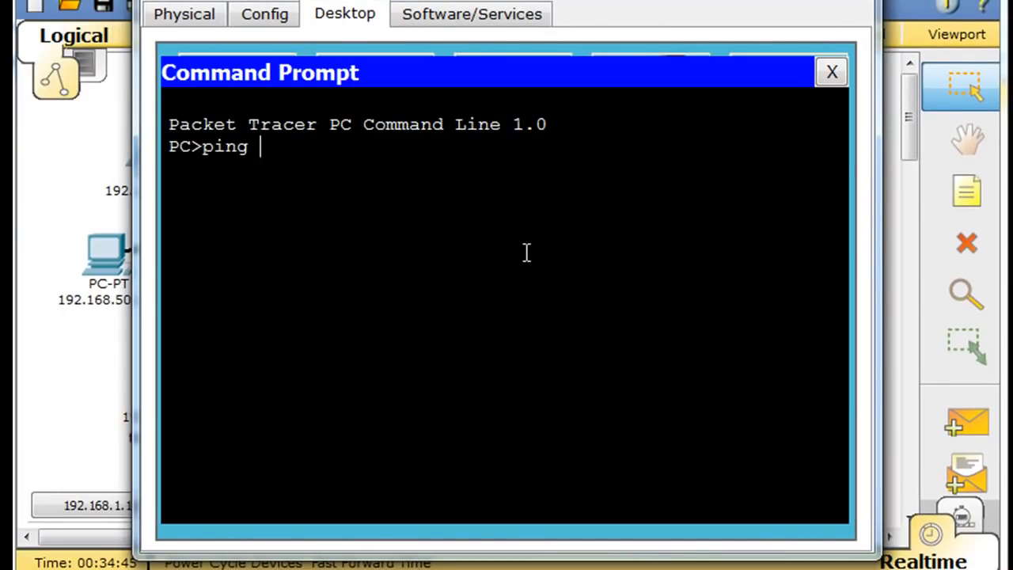
text( 192.16)
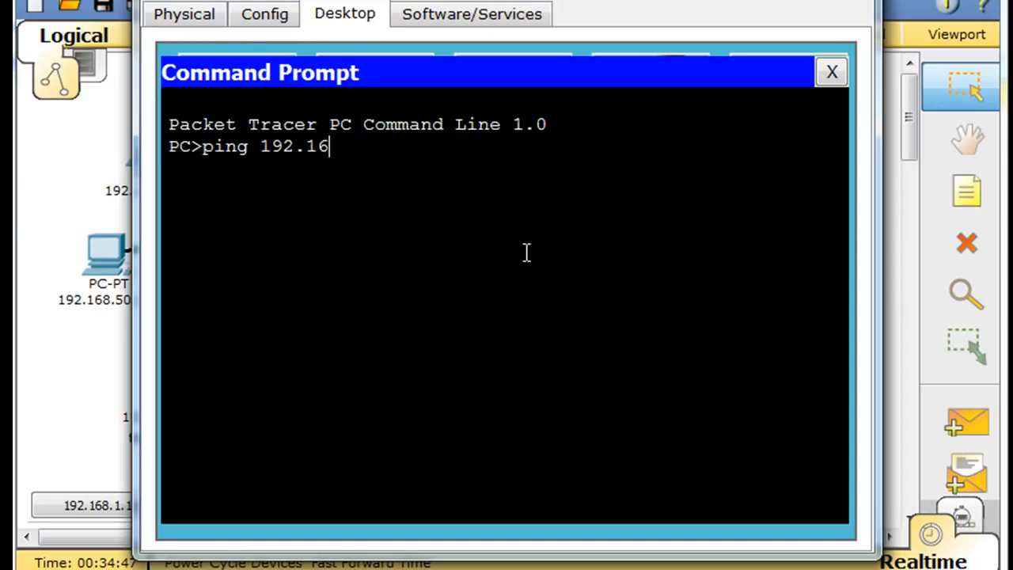
text(8.1.100)
key(Return)
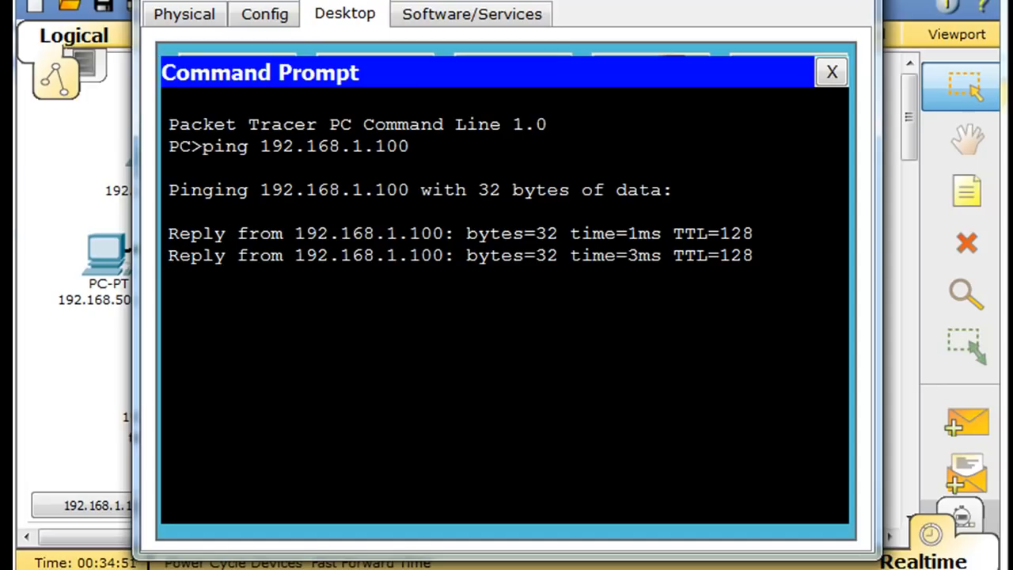
click(831, 74)
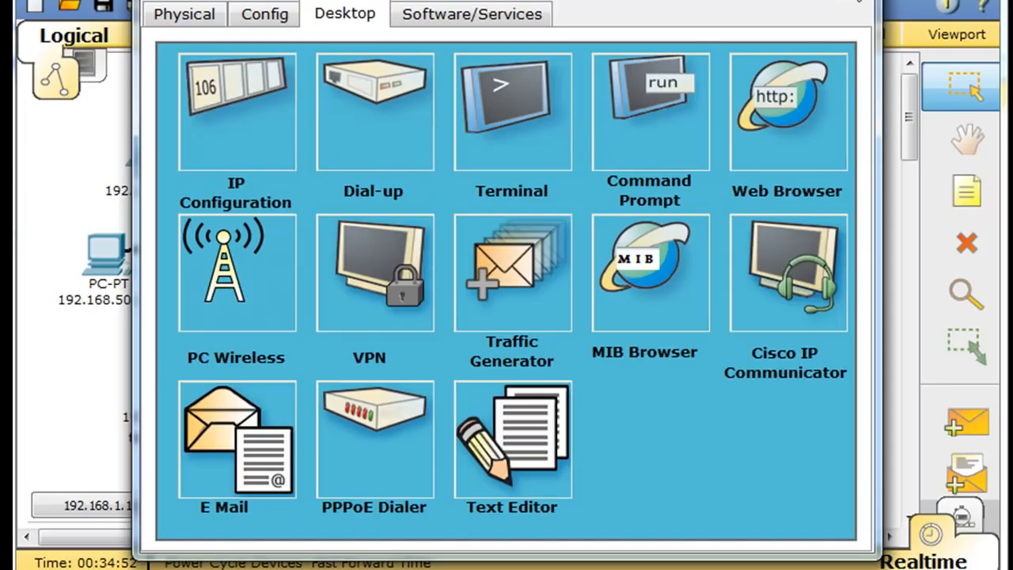
click(860, 4)
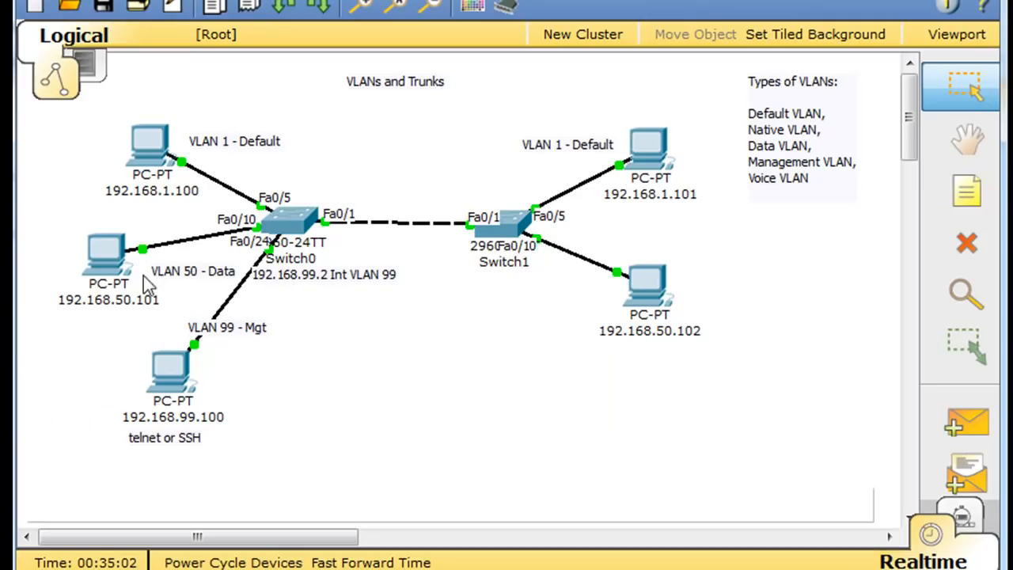
mouse_move(115, 269)
mouse_move(664, 348)
mouse_move(510, 229)
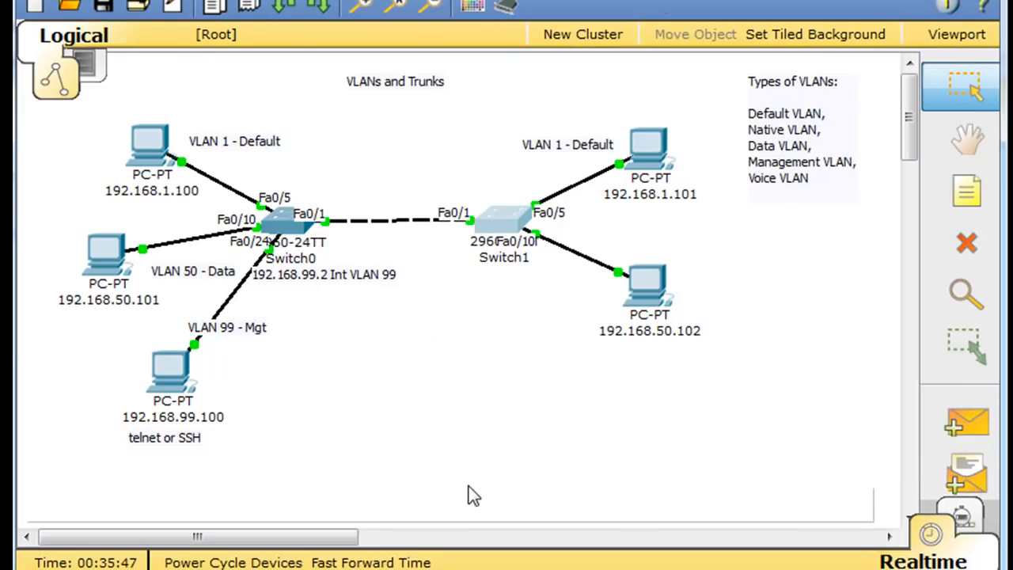
mouse_move(511, 261)
mouse_move(144, 148)
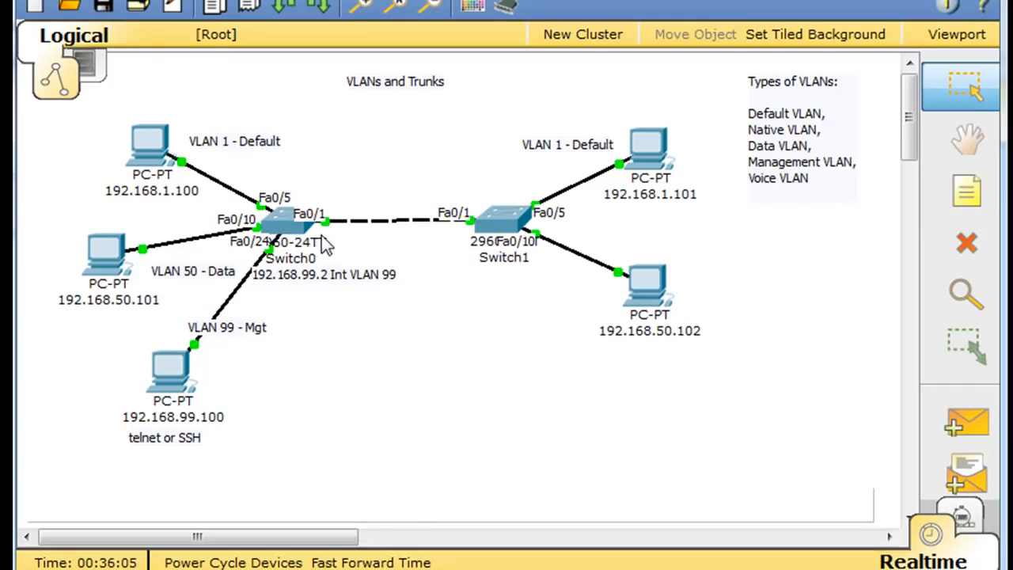
- In Switch1's CLI, enter privileged and global configuration modes and select interface Fa0/10
mouse_move(477, 251)
click(284, 224)
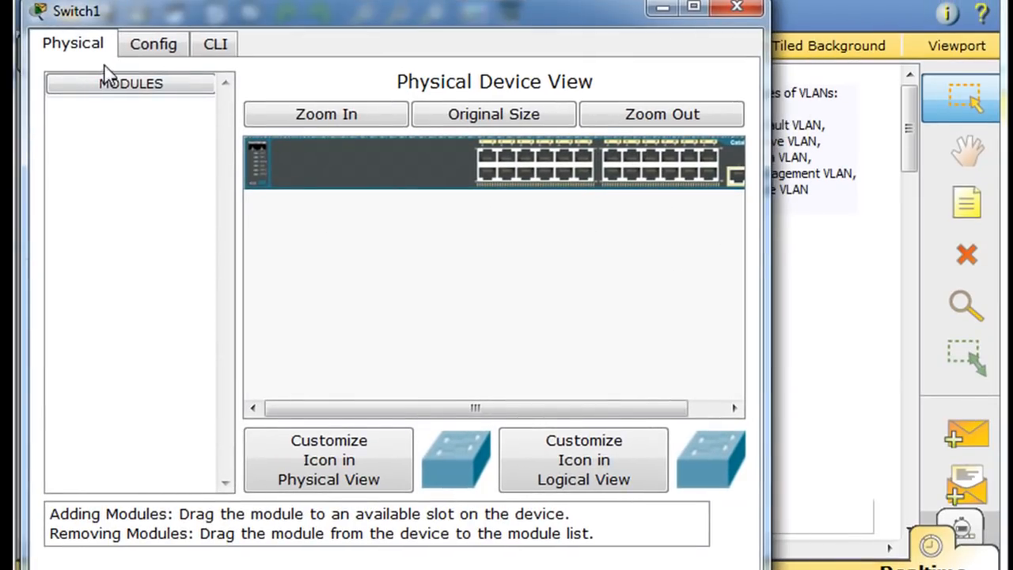
click(215, 43)
key(Return)
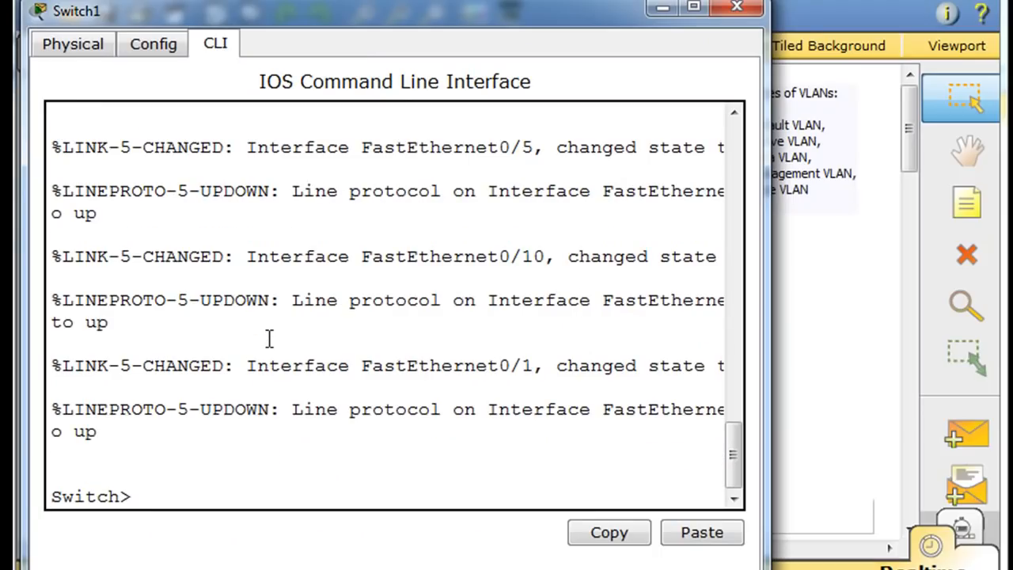
text(en)
key(Return)
text(conf )
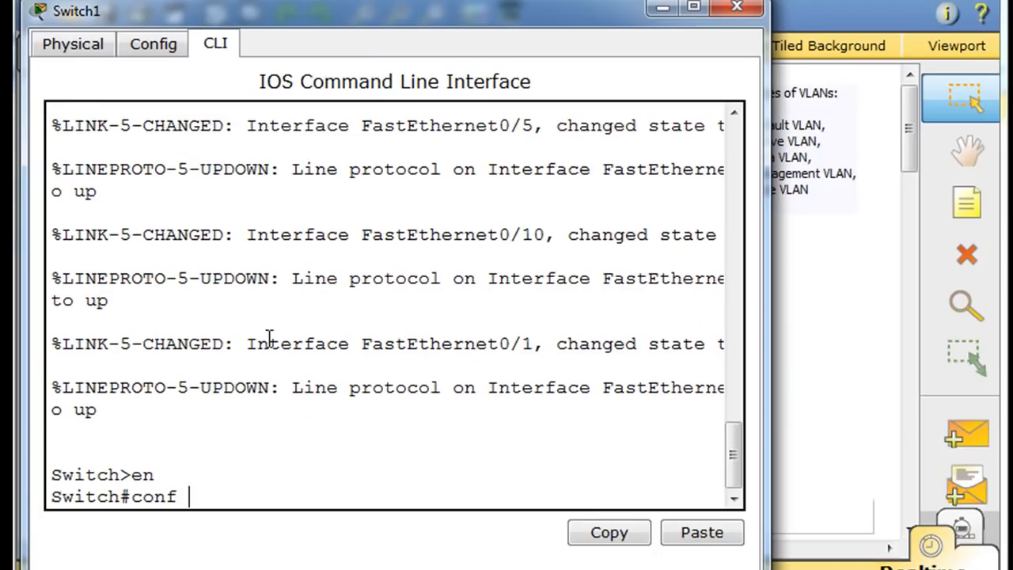
text(t)
key(Return)
text(int )
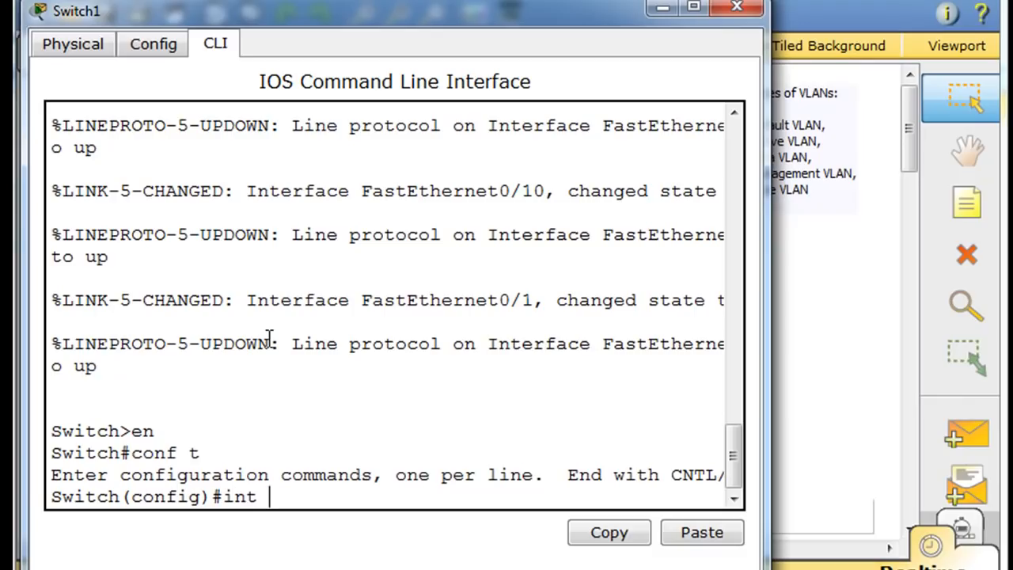
text(fa0/10)
key(Return)
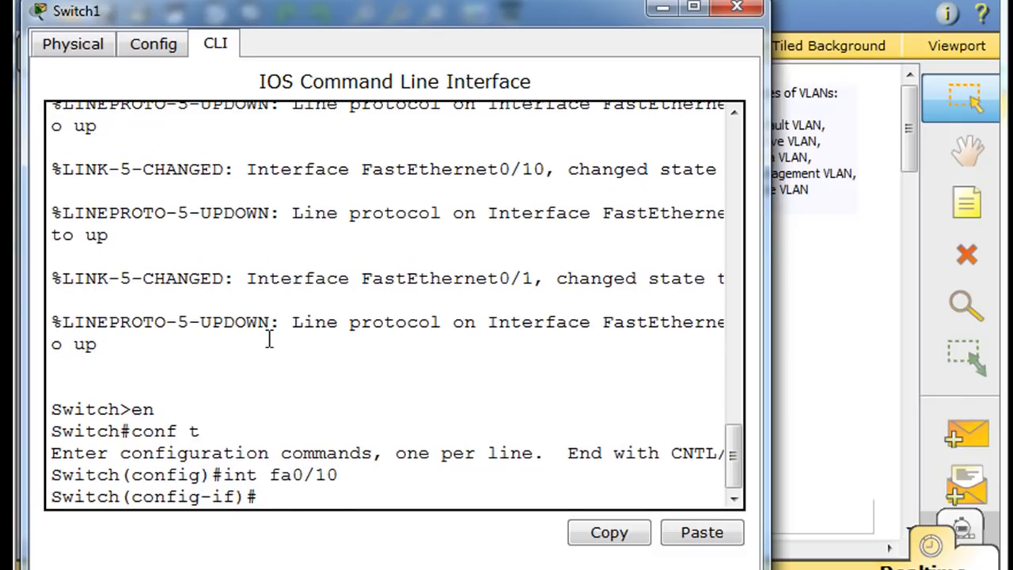
- Make Fa0/10 an access port assigned to VLAN 50
text(sw)
key(Tab)
text(mode )
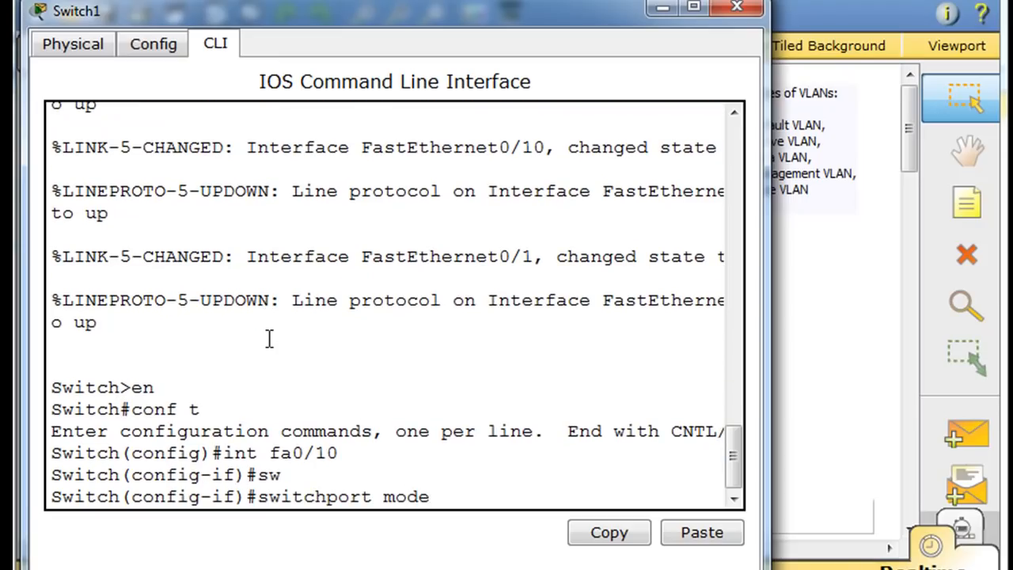
text(access)
key(Return)
text(sw)
key(Tab)
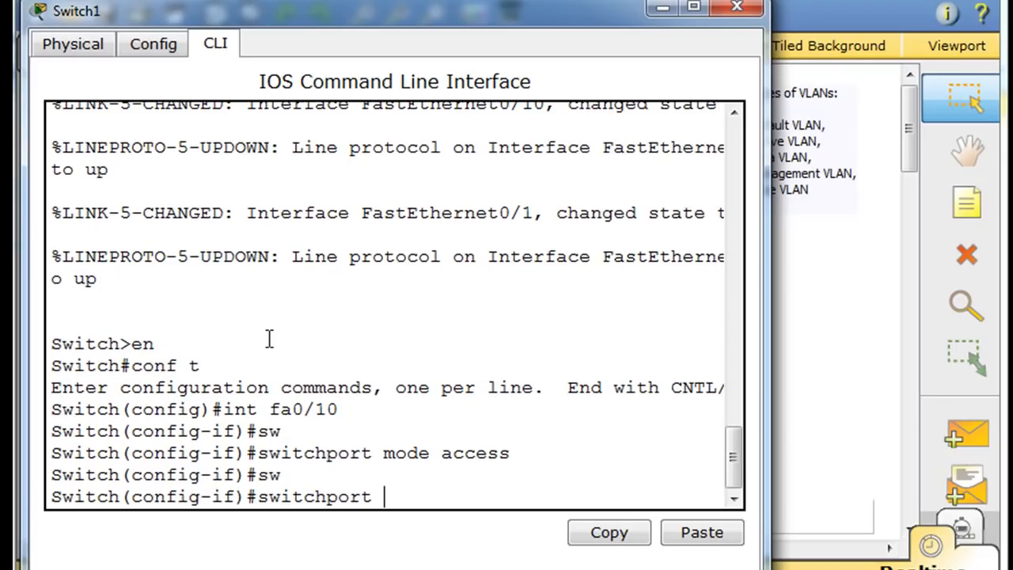
text(ac)
key(Tab)
text(vlan 50)
key(Return)
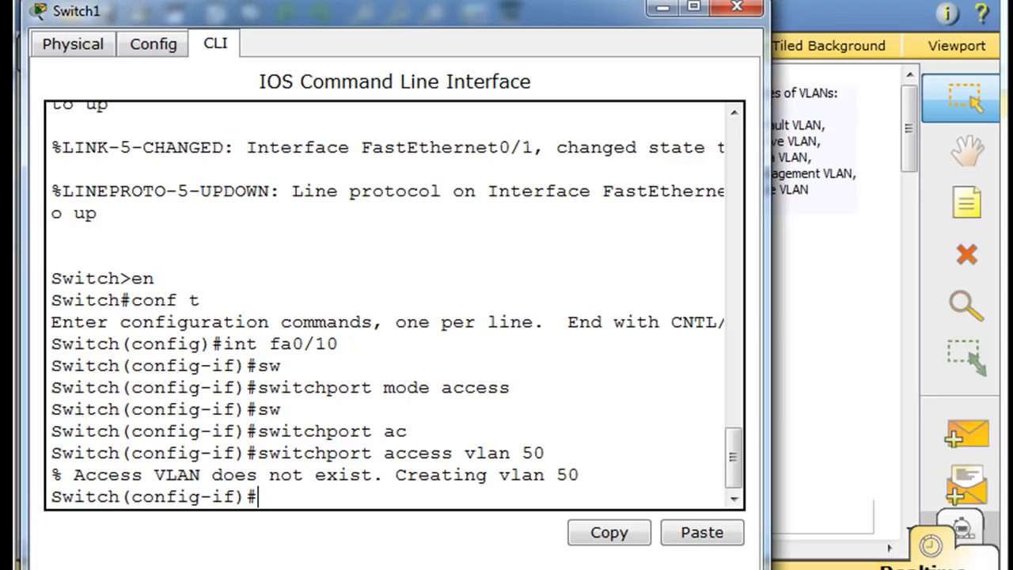
- Reposition the Switch1 window and return to privileged mode with Ctrl+Z
drag(397, 8, 484, 6)
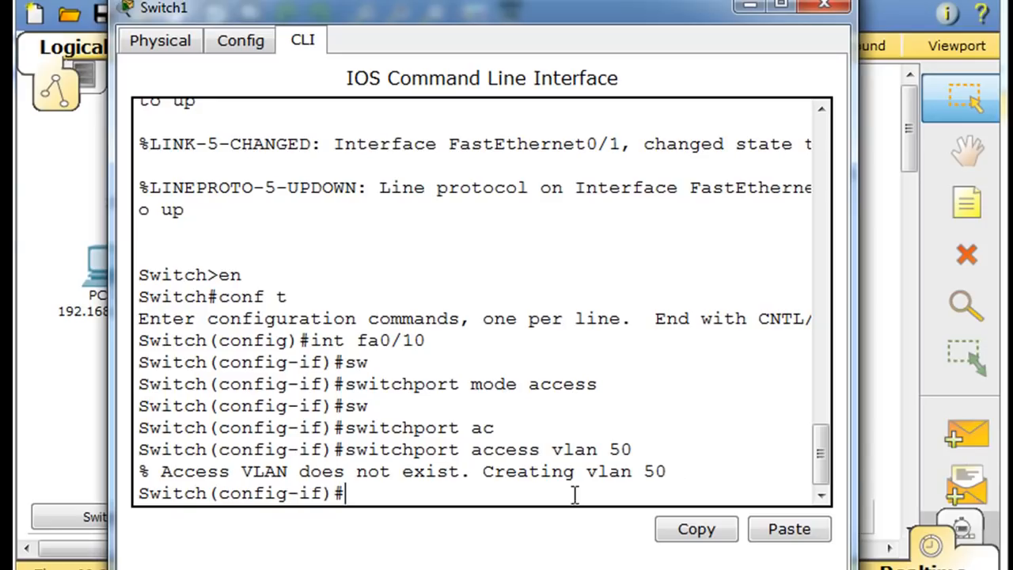
drag(551, 449, 630, 450)
drag(599, 19, 542, 28)
click(358, 513)
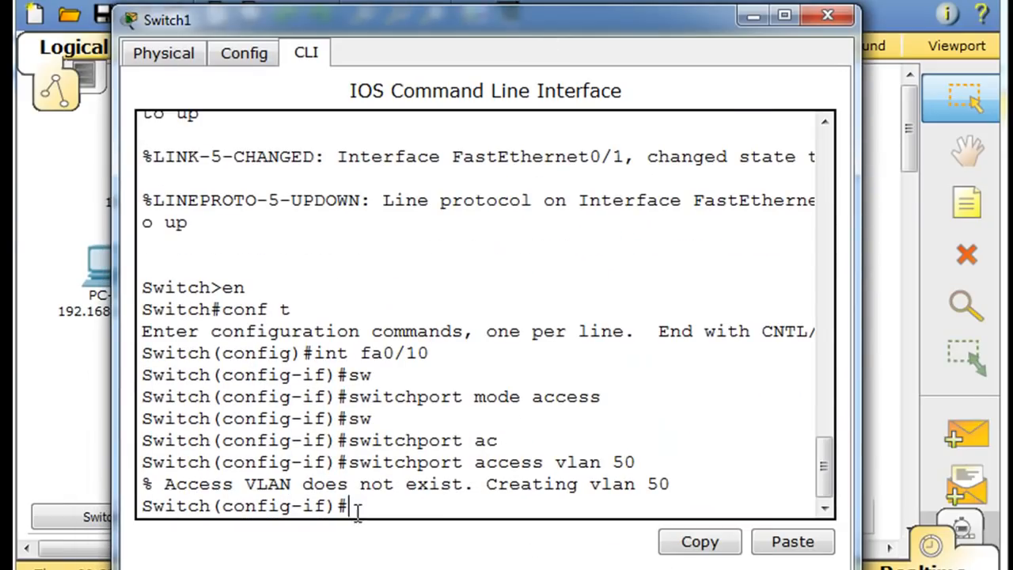
key(ctrl+z)
- List Switch1's VLANs with show vlan
key(Return)
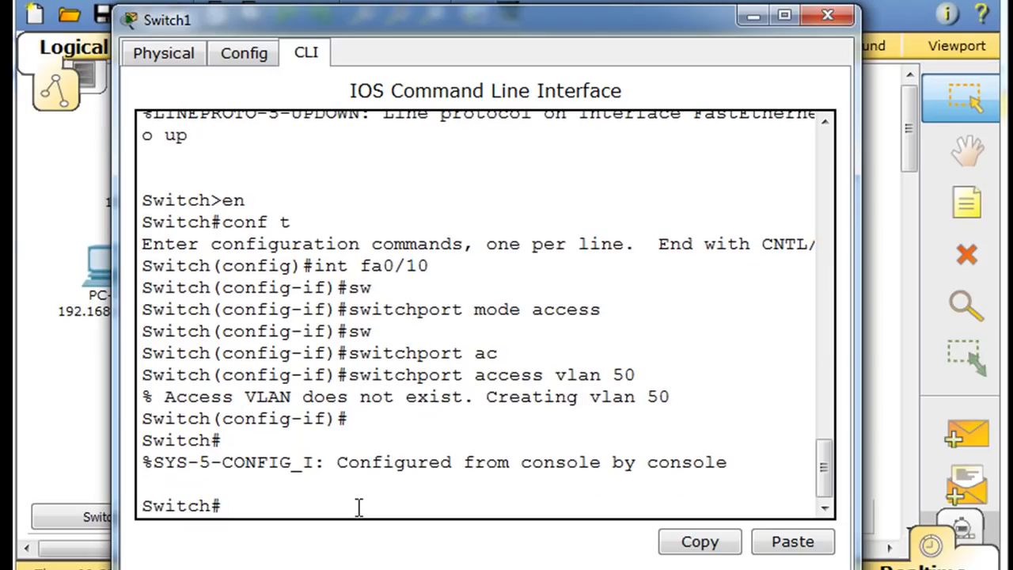
text(shwo vla)
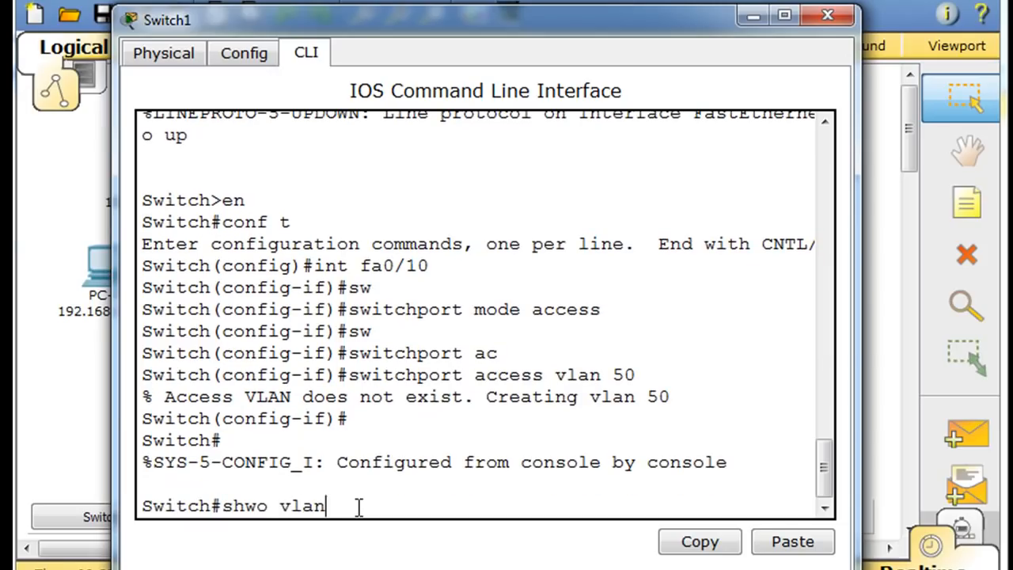
text(n)
key(Return)
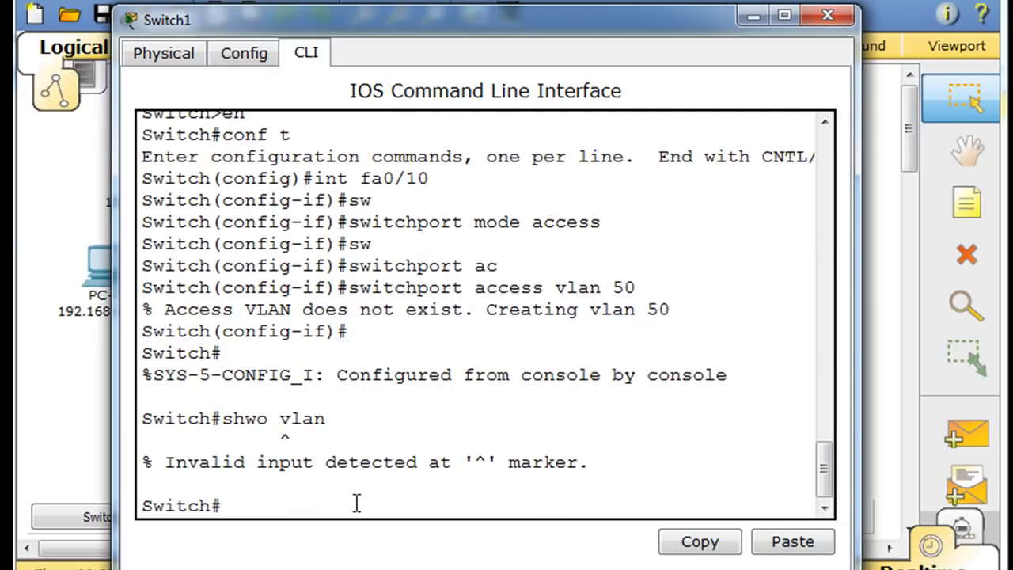
text(show vlan)
key(Return)
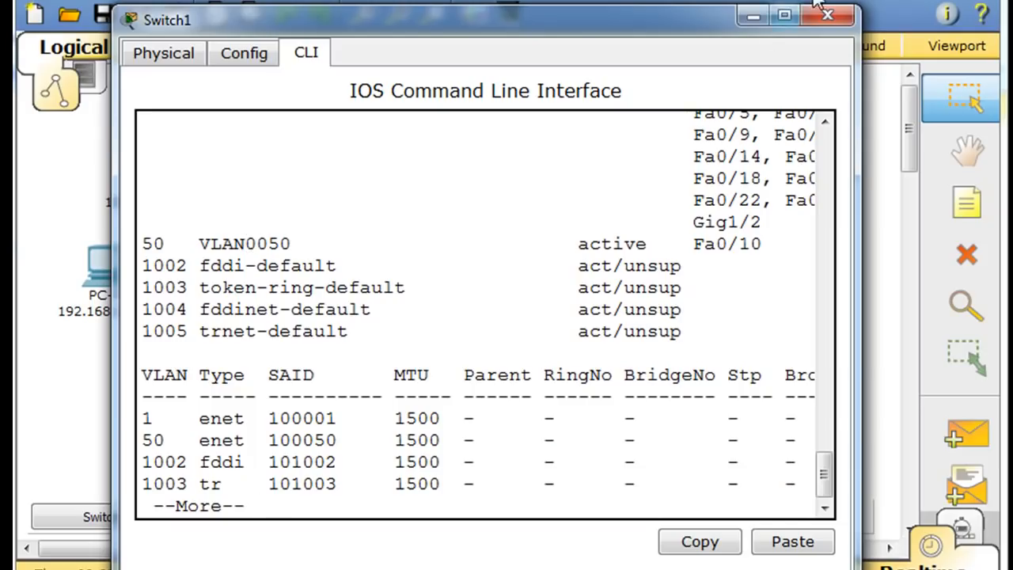
key(space)
- Name VLAN 50 'student' in global configuration mode and exit with Ctrl+Z
text(conf t)
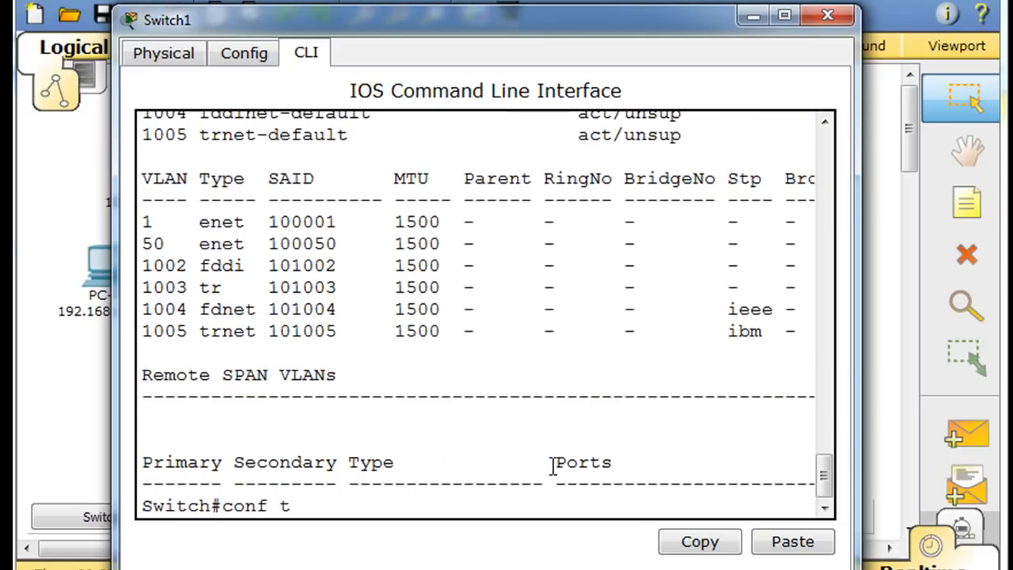
key(Return)
text(vlan 50)
key(Return)
text(name student)
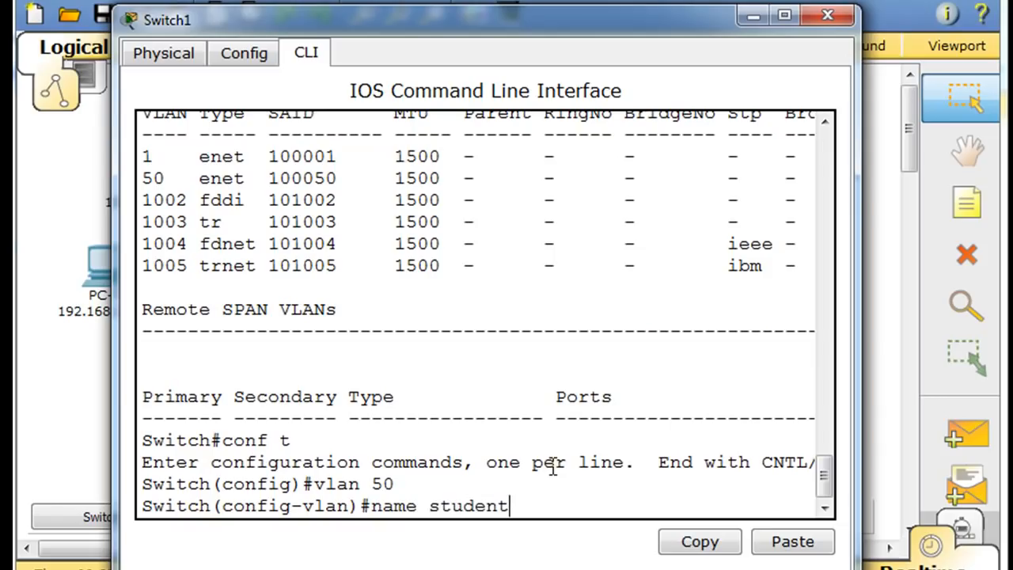
key(Return)
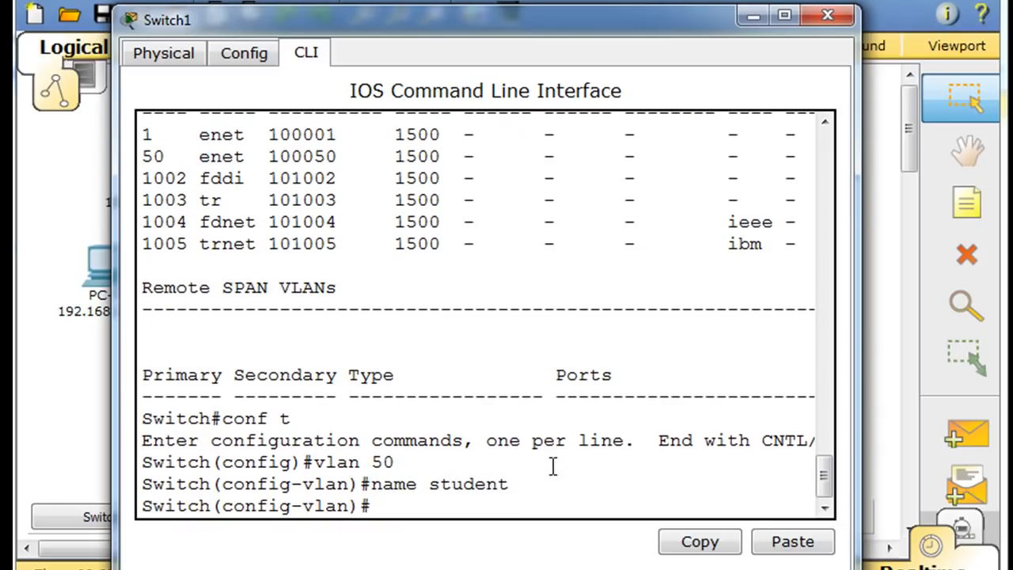
key(ctrl+z)
- Rerun show vlan to confirm the student name, then close Switch1's window
key(Return)
text(conf t)
key(Up)
key(Return)
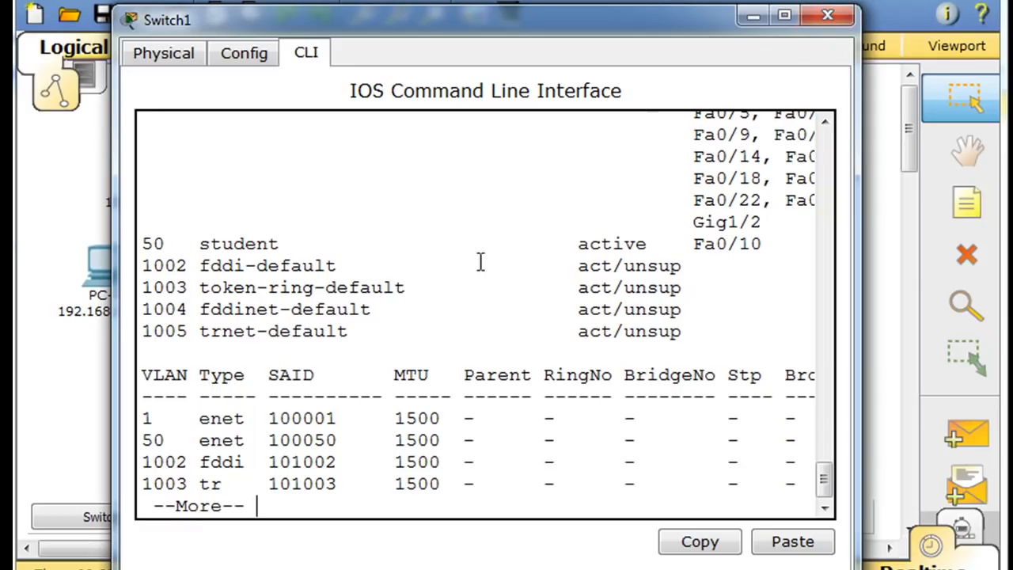
click(836, 13)
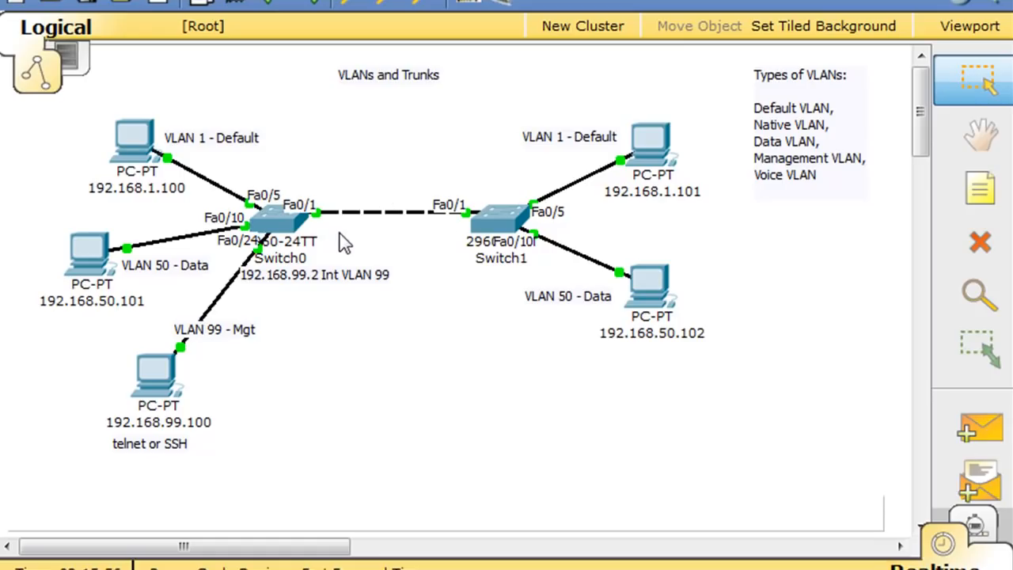
- Add a 'VLAN 1' note positioned just above the trunk link between the switches
click(981, 194)
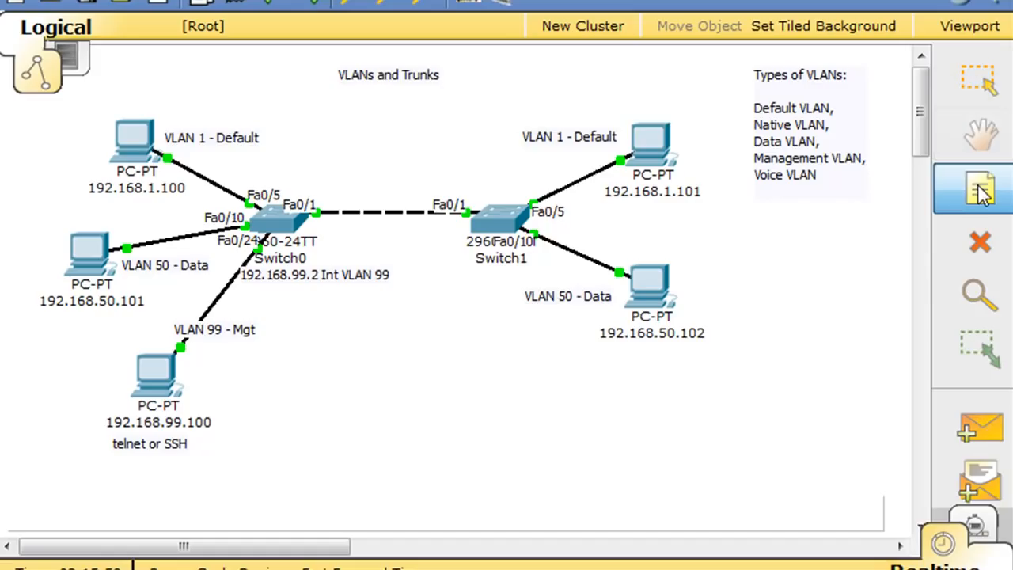
click(362, 200)
text(VLAS)
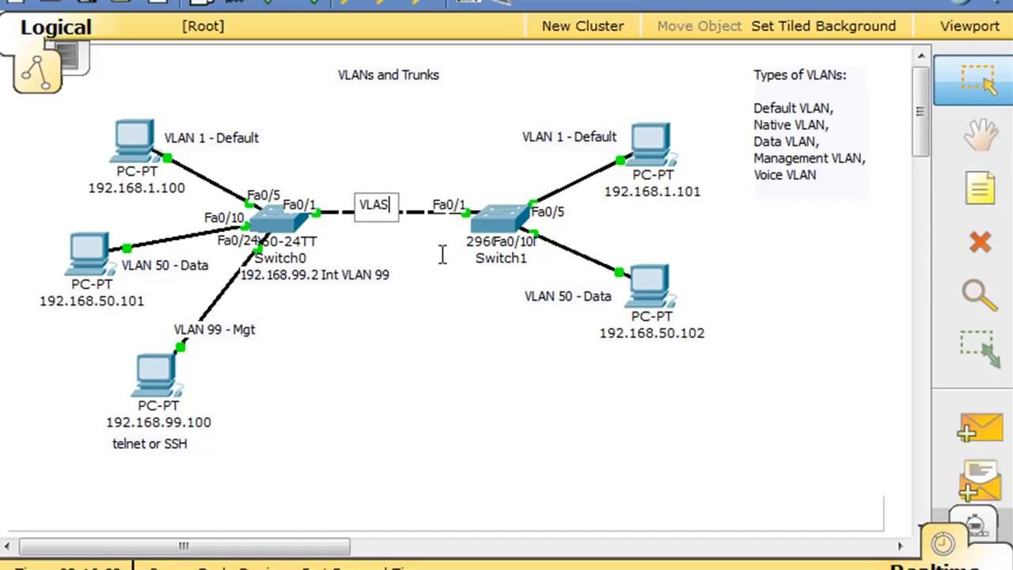
key(BackSpace)
text(N 1)
click(376, 223)
drag(381, 213, 382, 208)
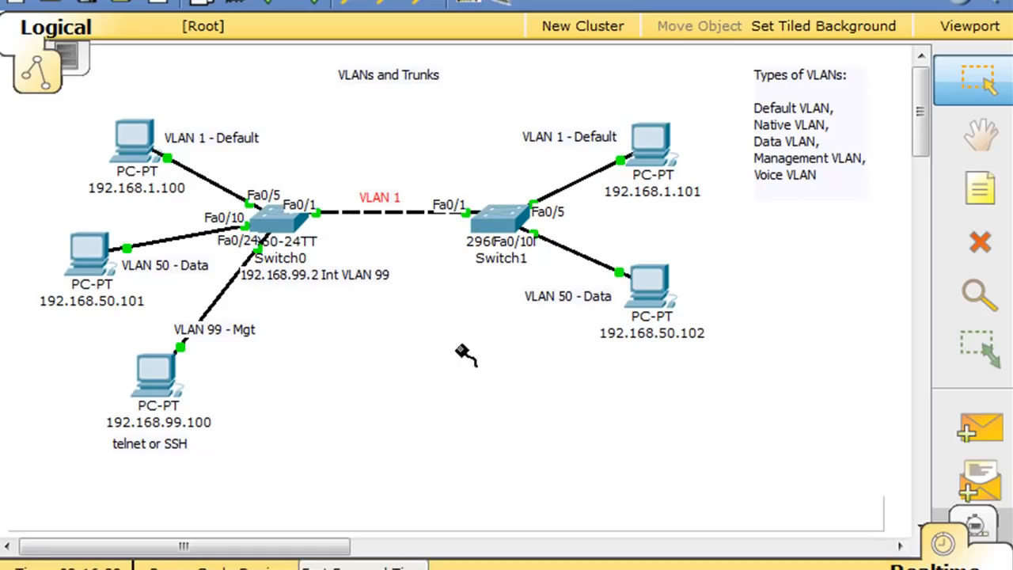
- Connect Switch0 FastEthernet0/2 to Switch1 FastEthernet0/2 with a cable
click(258, 209)
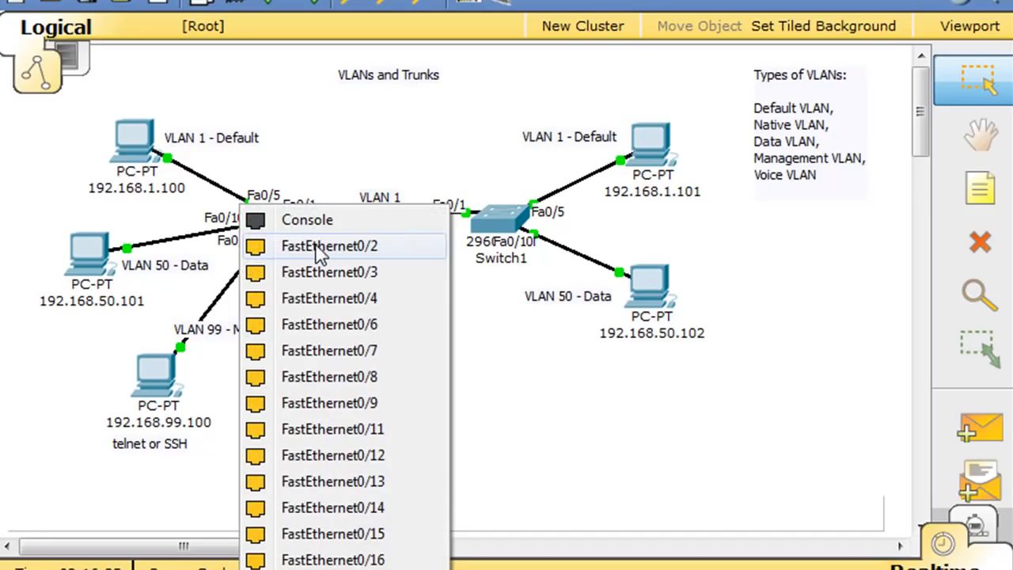
click(307, 246)
click(493, 225)
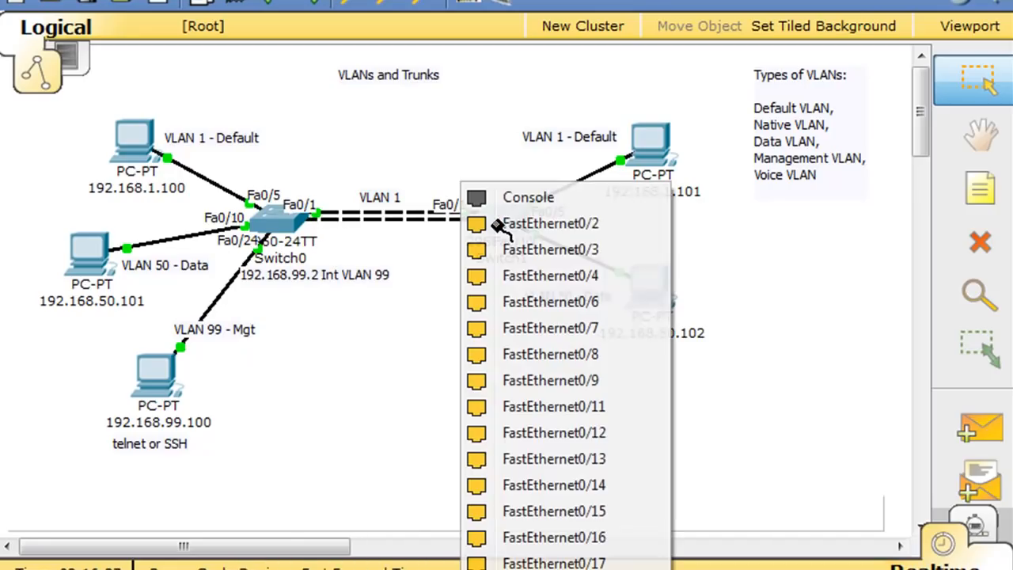
click(526, 226)
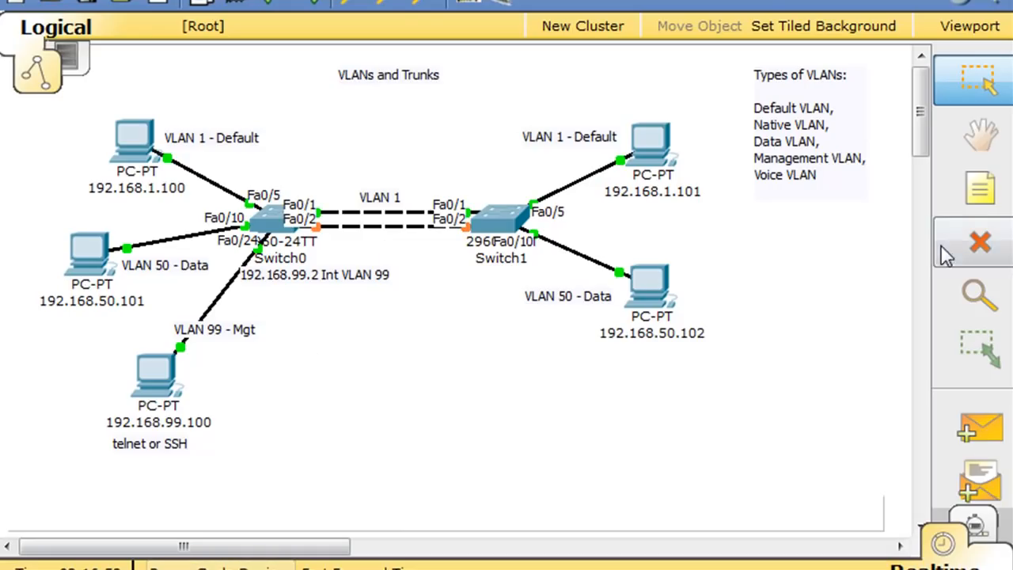
- Add a 'VLAN 50' note just below the new switch link
click(984, 210)
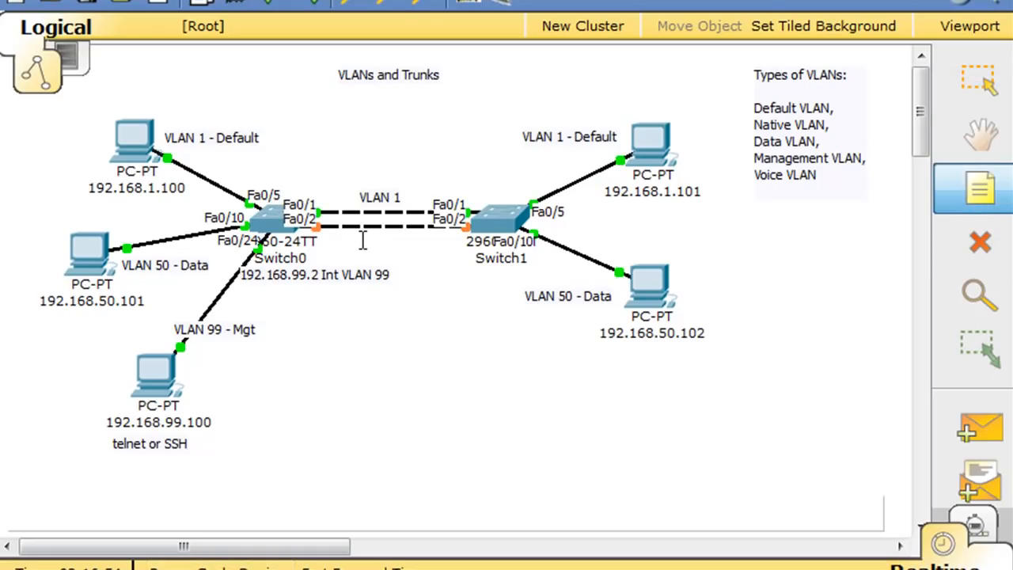
click(361, 240)
text(VLAN)
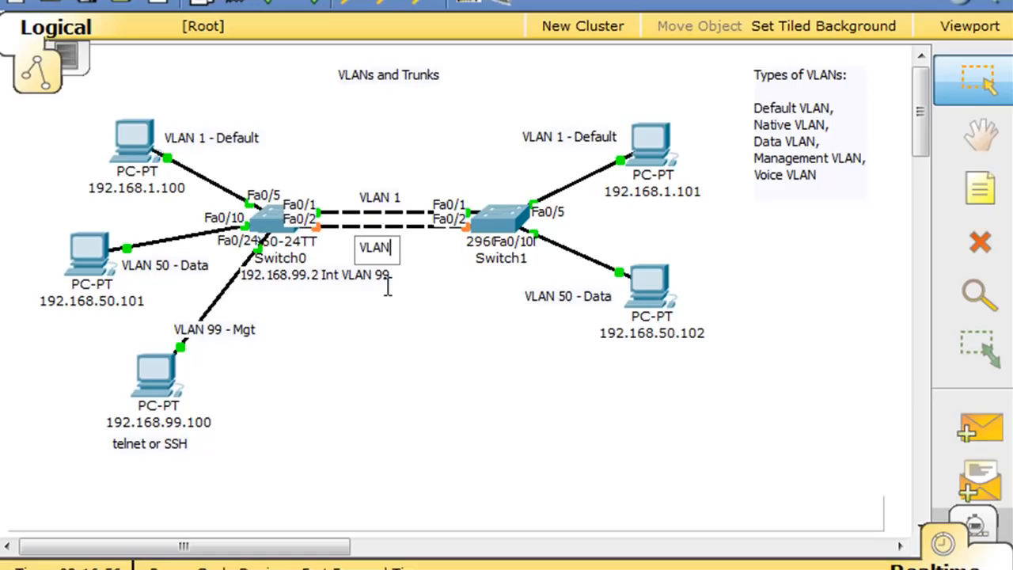
text( 50)
click(430, 280)
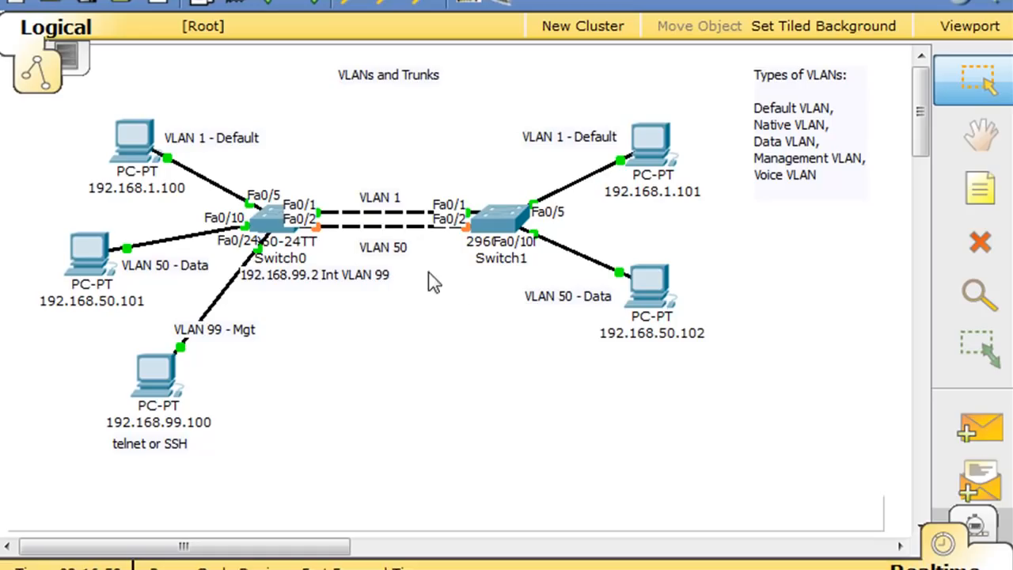
drag(381, 251, 379, 242)
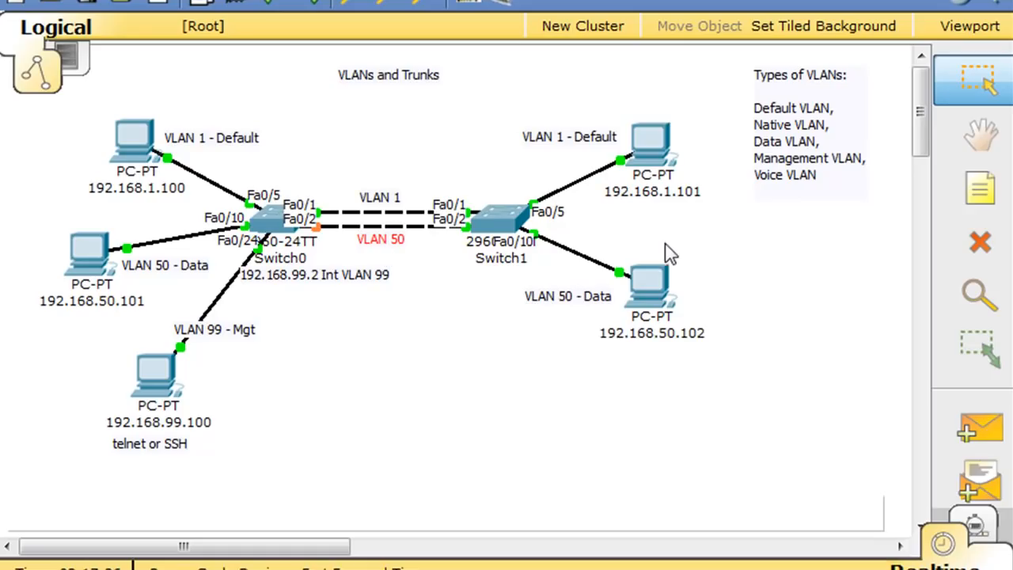
- Delete the Fa0/2 link between the two switches
mouse_move(479, 221)
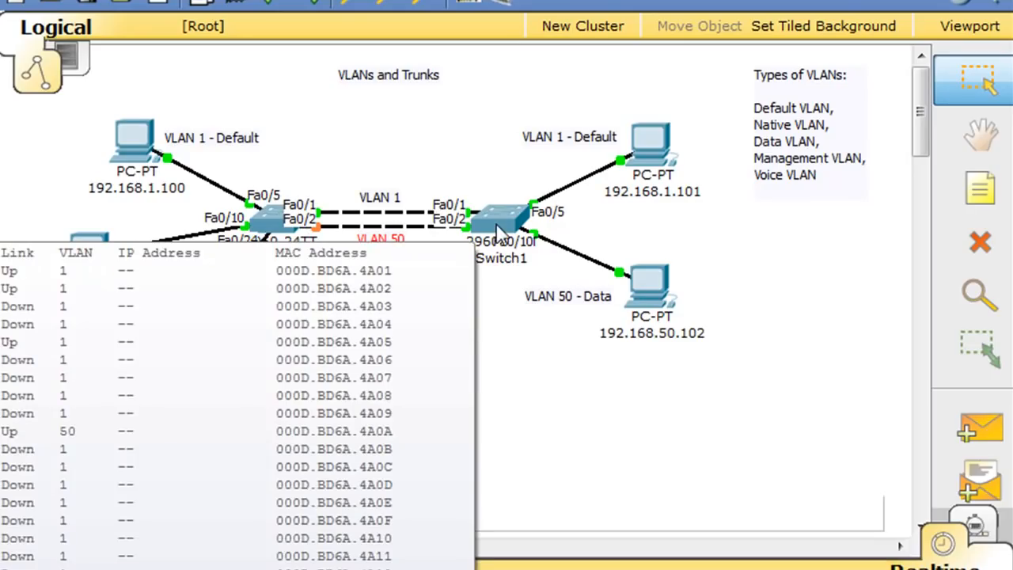
click(976, 244)
click(413, 226)
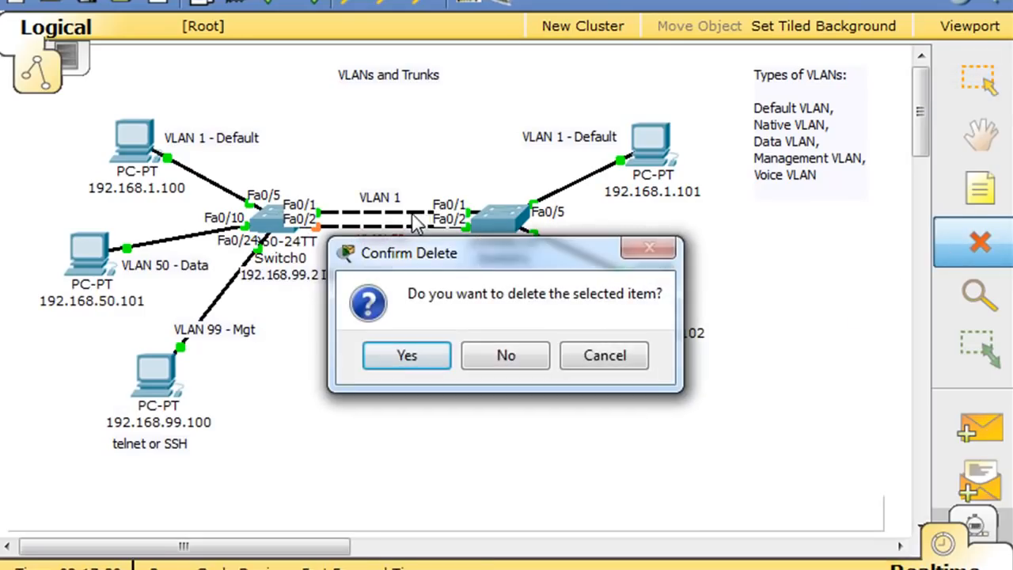
click(597, 362)
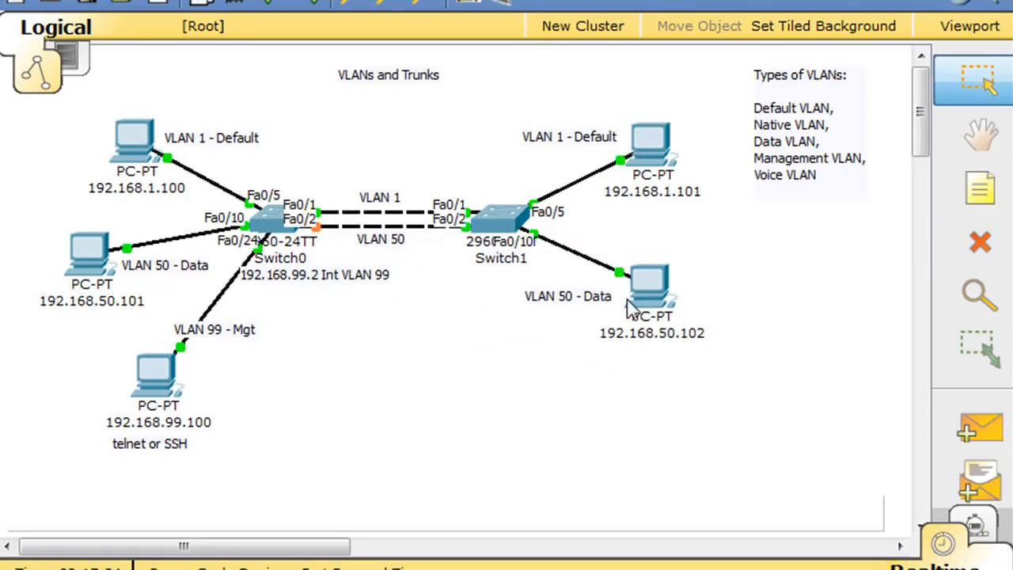
click(981, 244)
click(372, 227)
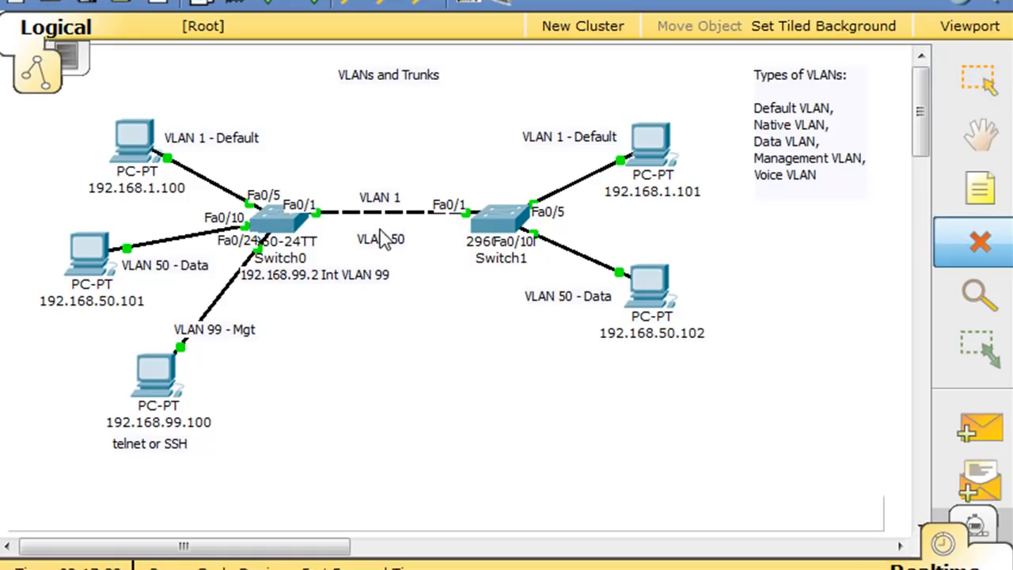
- Delete the VLAN 50 and VLAN 1 notes from the diagram
click(980, 244)
key(Escape)
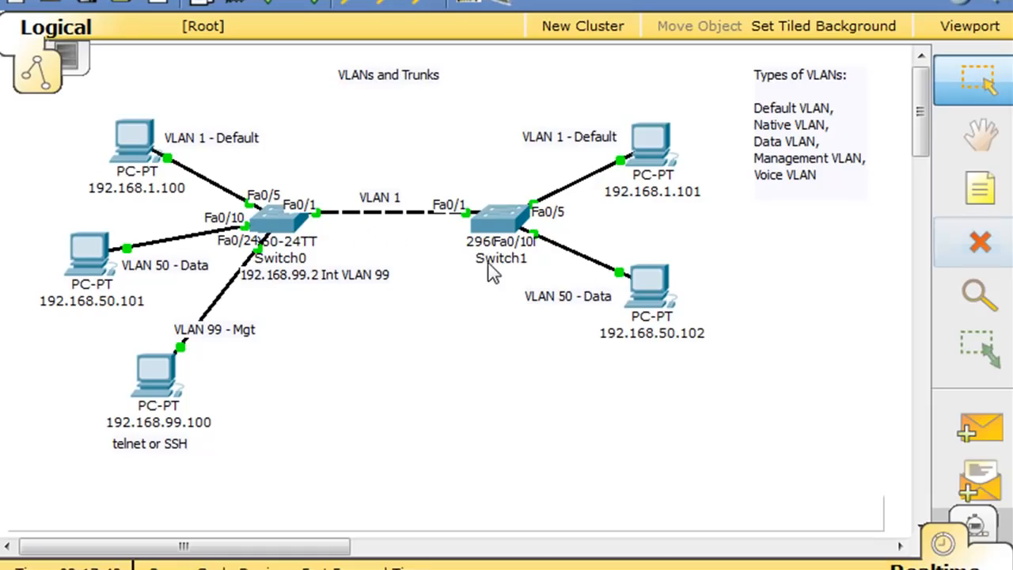
click(978, 242)
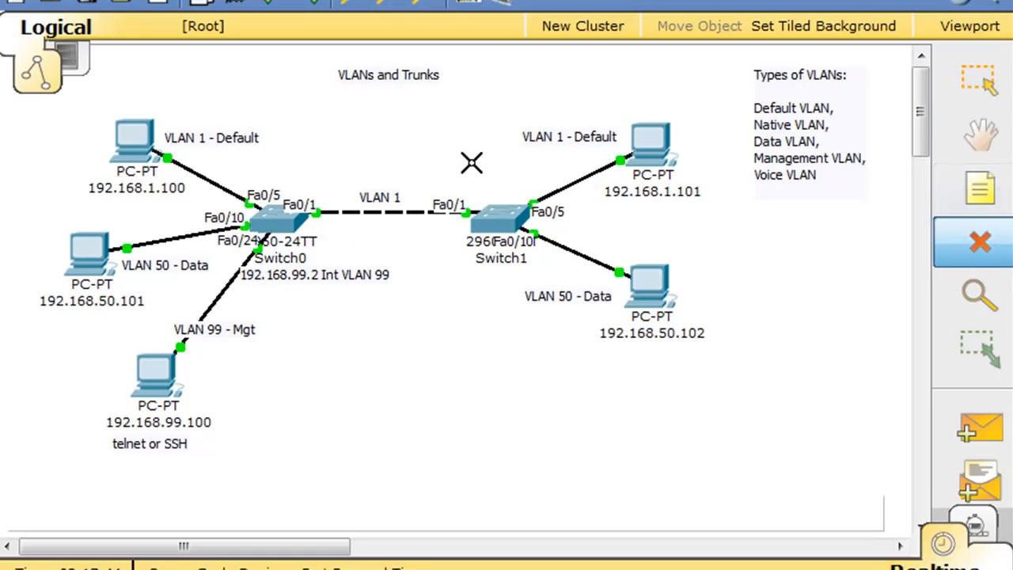
click(380, 195)
key(Escape)
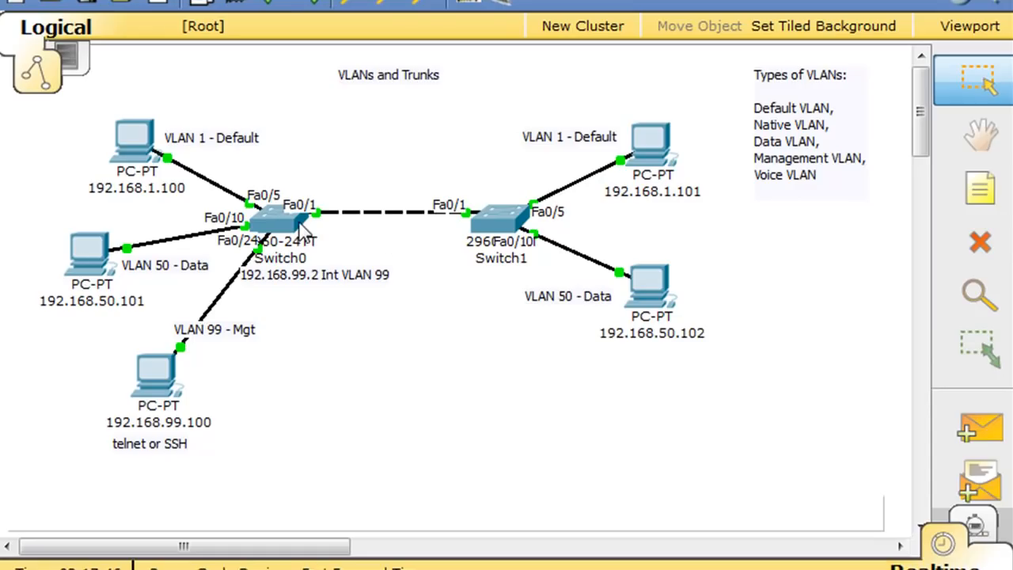